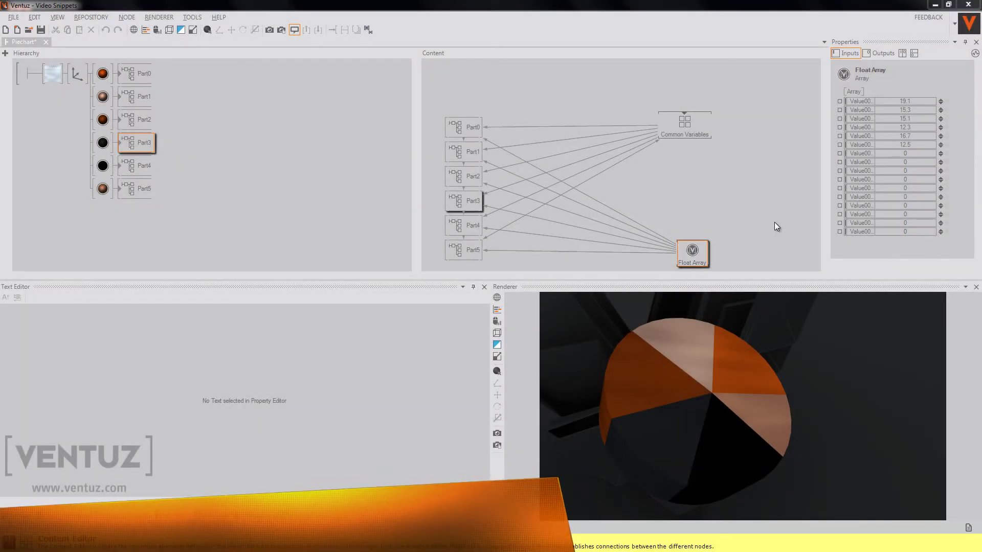
Step: Set the fourth value of the Float Array to 13.2
{"action": "left_click", "coordinate": [906, 128]}
{"action": "mouse_move", "coordinate": [906, 128]}
{"action": "left_mouse_down"}
{"action": "mouse_move", "coordinate": [882, 126]}
{"action": "mouse_move", "coordinate": [908, 126]}
{"action": "left_mouse_up"}
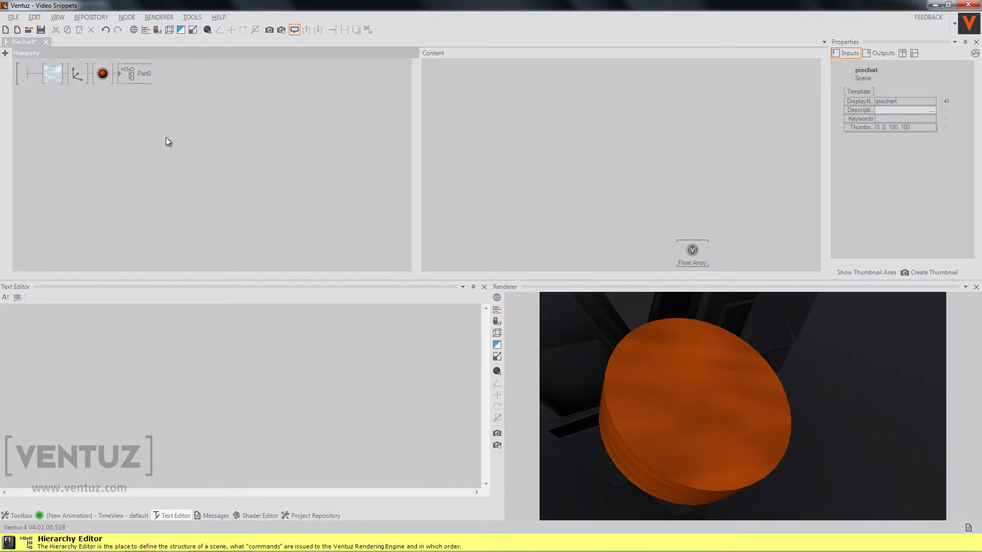
Step: Examine the material, the cylinder inside the Part0 container and the values of the Float Array
{"action": "left_click", "coordinate": [103, 75]}
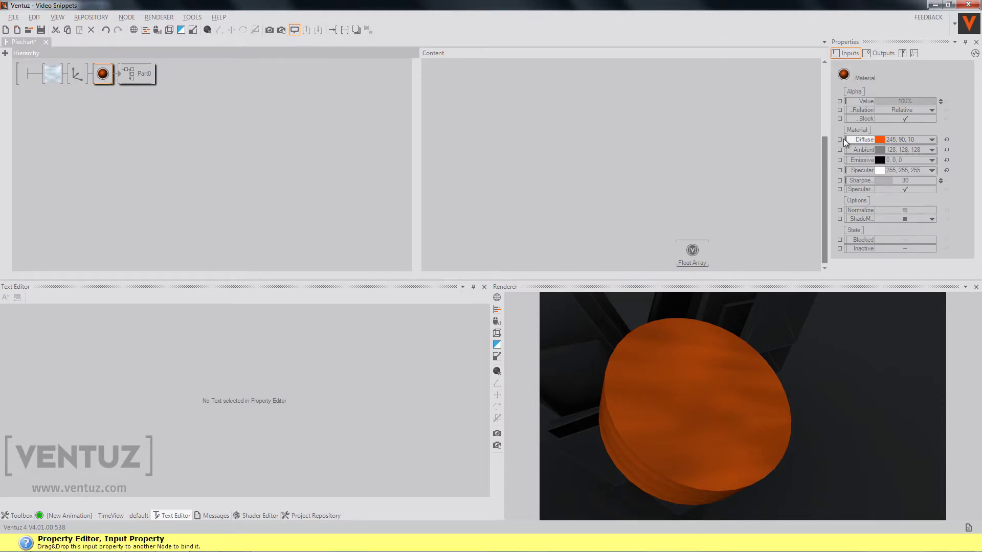
{"action": "left_click", "coordinate": [134, 75]}
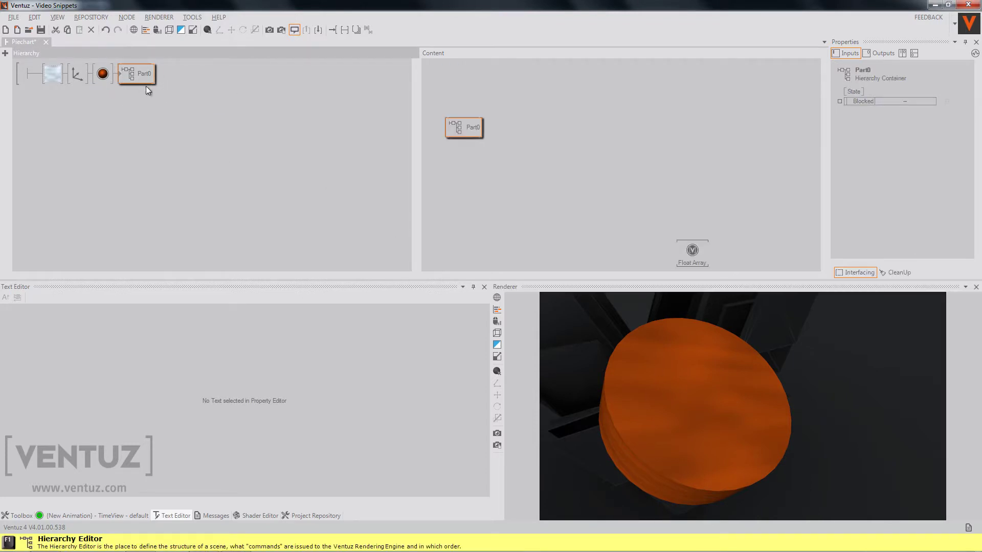
{"action": "double_click", "coordinate": [122, 74]}
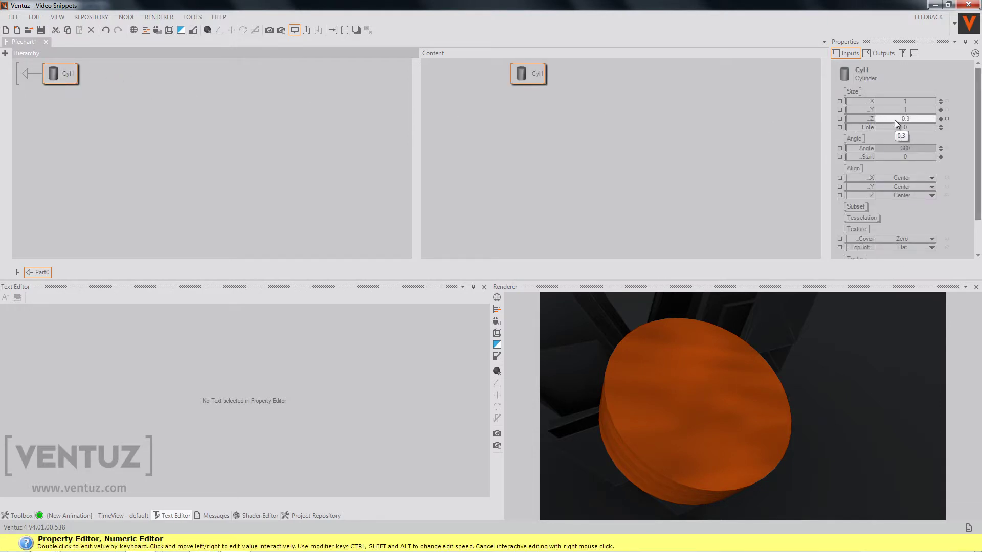
{"action": "left_click", "coordinate": [26, 74]}
{"action": "double_click", "coordinate": [26, 74]}
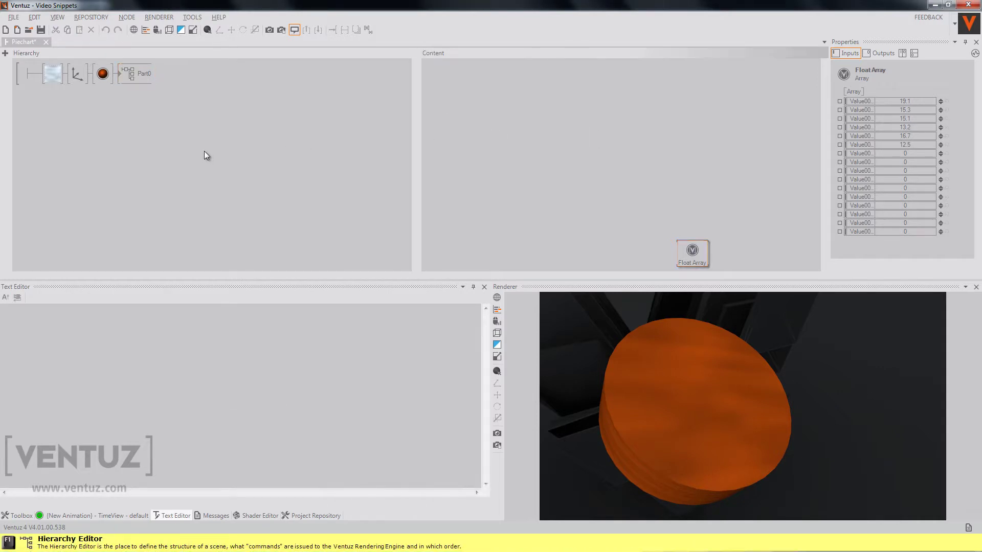
{"action": "left_click", "coordinate": [199, 145]}
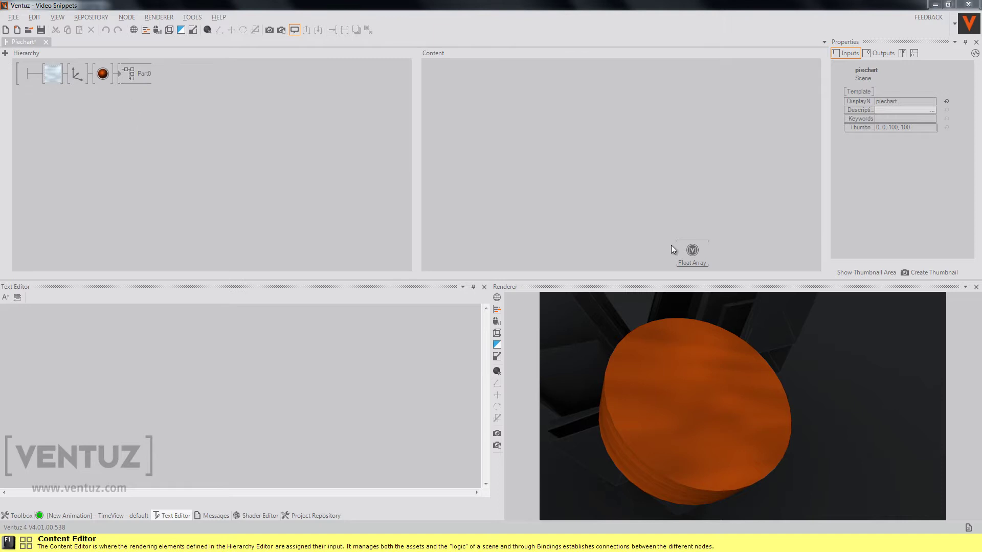
{"action": "left_click", "coordinate": [691, 251]}
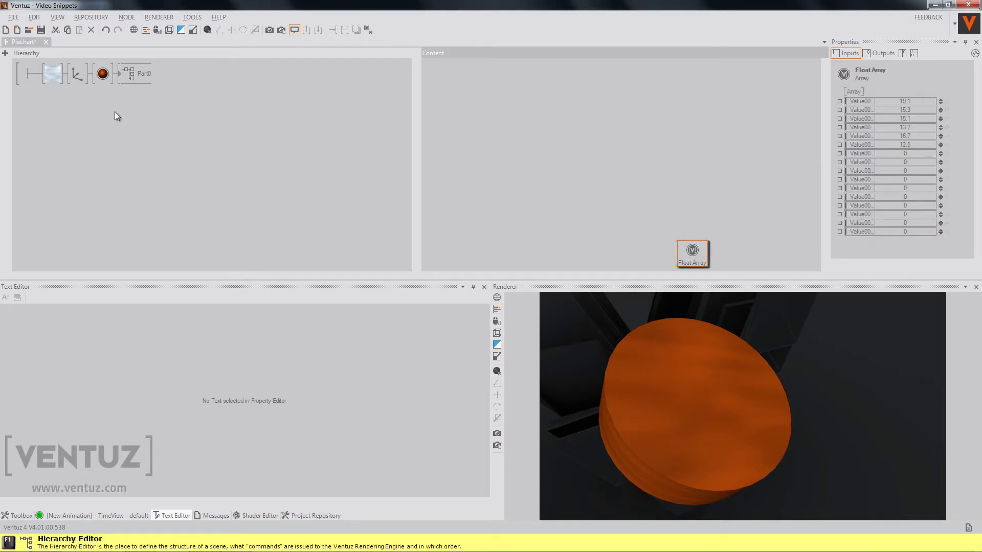
Step: Duplicate the material together with its Part0 container into five additional branches below the original
{"action": "left_click", "coordinate": [102, 76]}
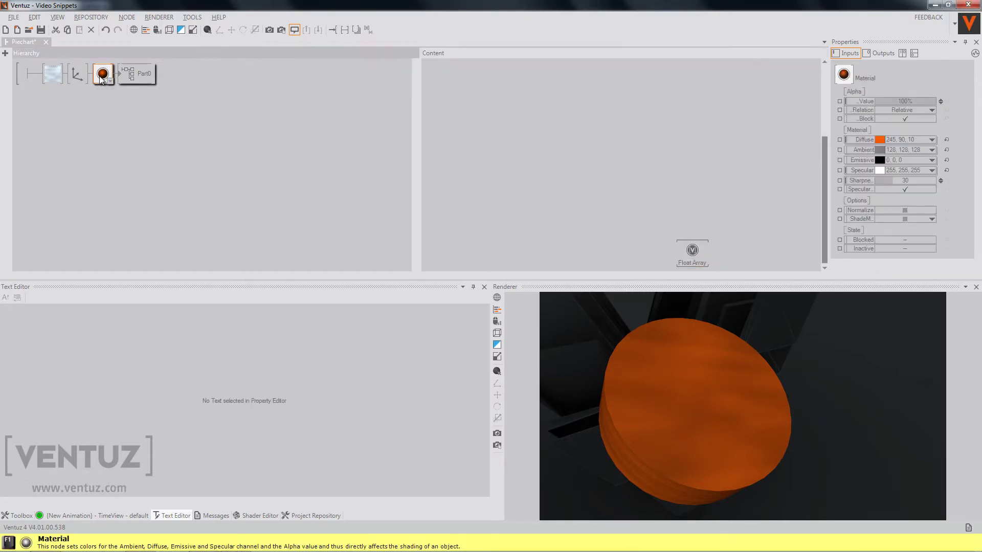
{"action": "left_click_drag", "start_coordinate": [102, 76], "coordinate": [103, 165]}
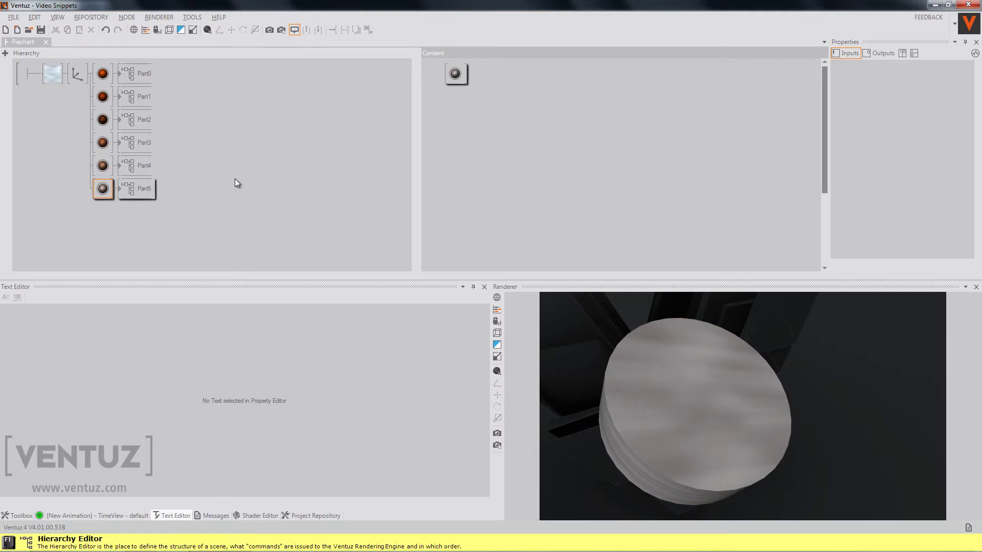
Step: Block the five duplicated material branches, Part1 to Part5, leaving only the Part0 branch active
{"action": "left_click", "coordinate": [100, 97]}
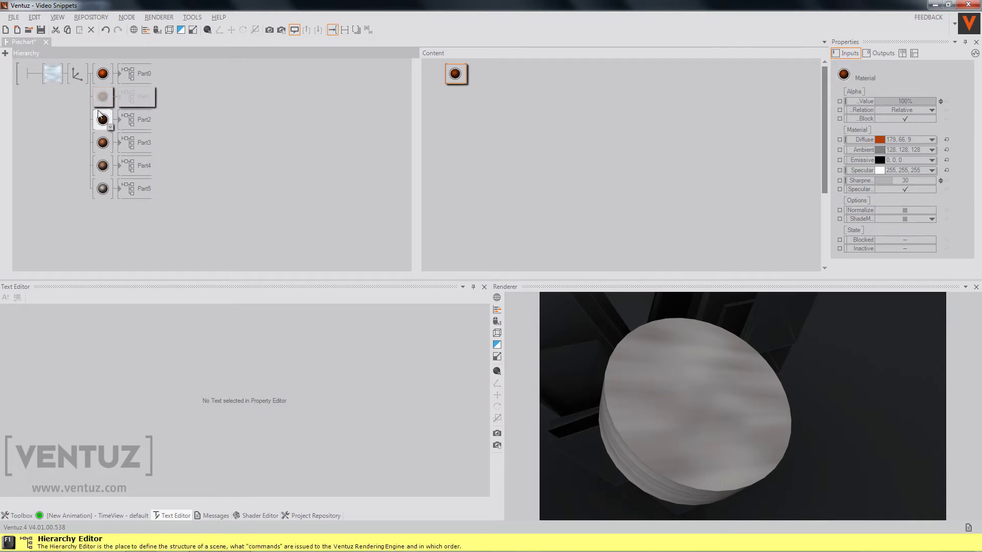
{"action": "left_click", "coordinate": [103, 142]}
{"action": "left_click", "coordinate": [102, 188]}
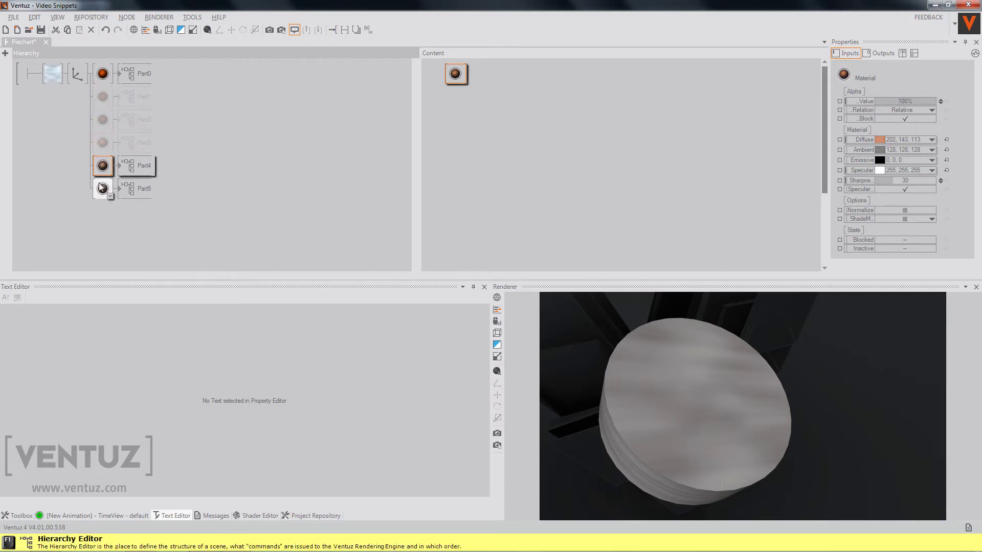
Step: Open the Part0 container and examine the Angle and Start properties of its cylinder
{"action": "left_click", "coordinate": [140, 75]}
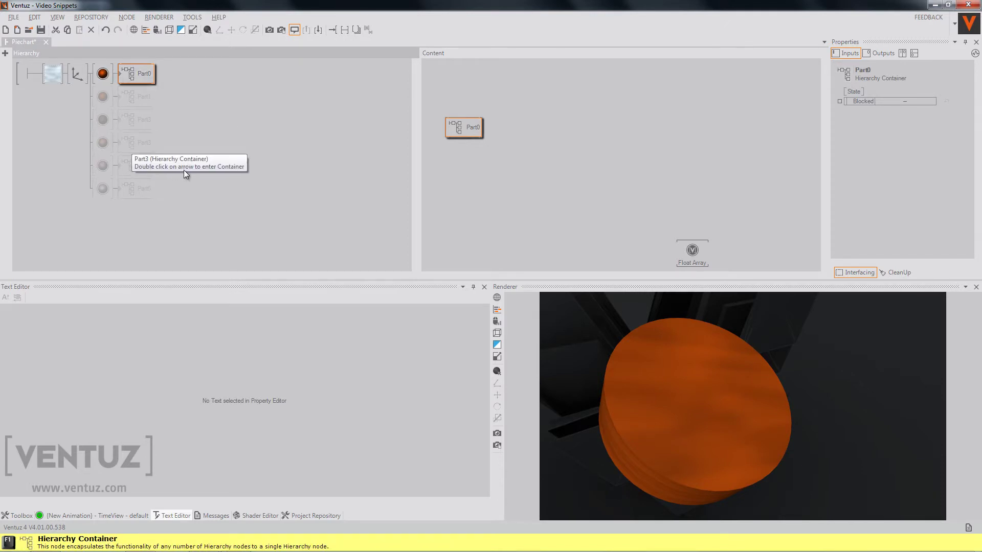
{"action": "left_click_drag", "start_coordinate": [137, 75], "coordinate": [135, 99]}
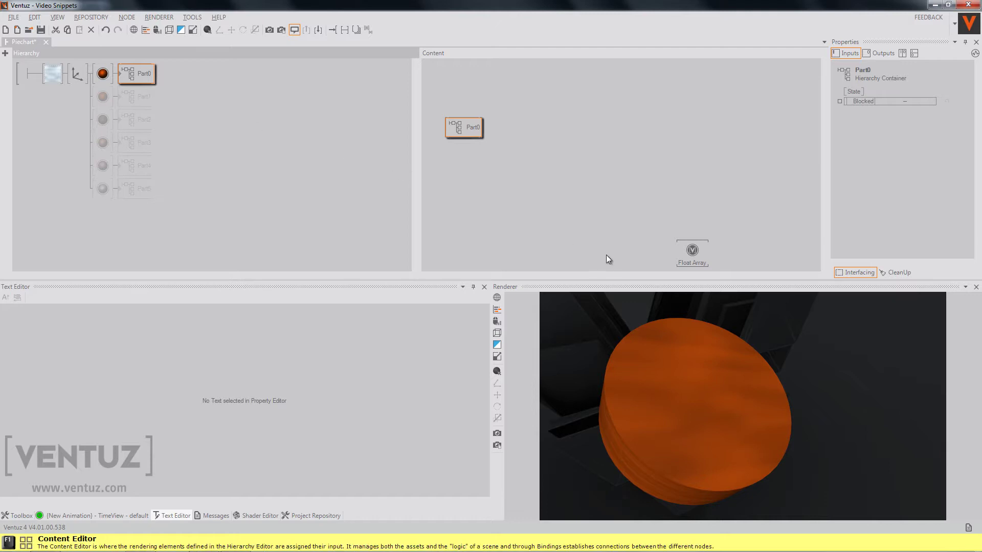
{"action": "left_click", "coordinate": [694, 364]}
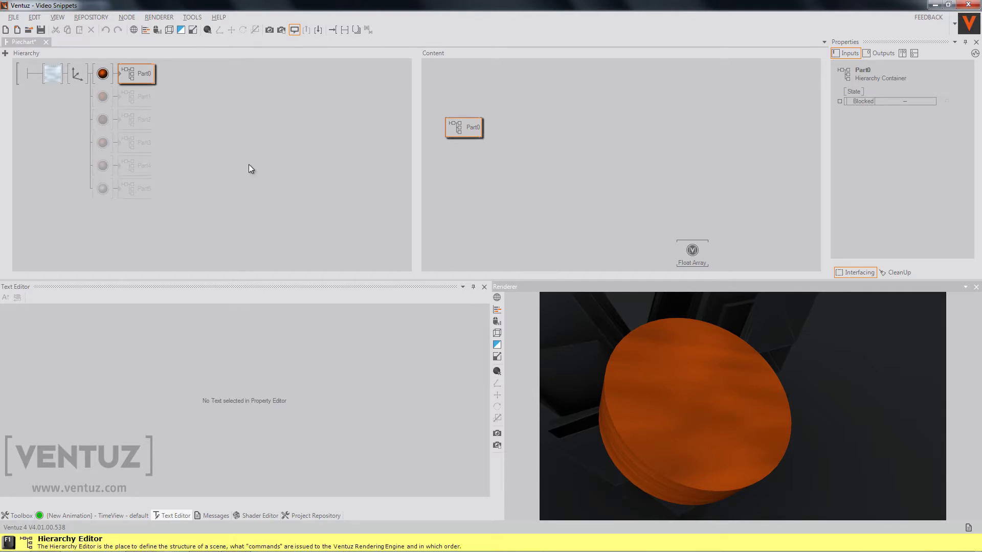
{"action": "double_click", "coordinate": [120, 74]}
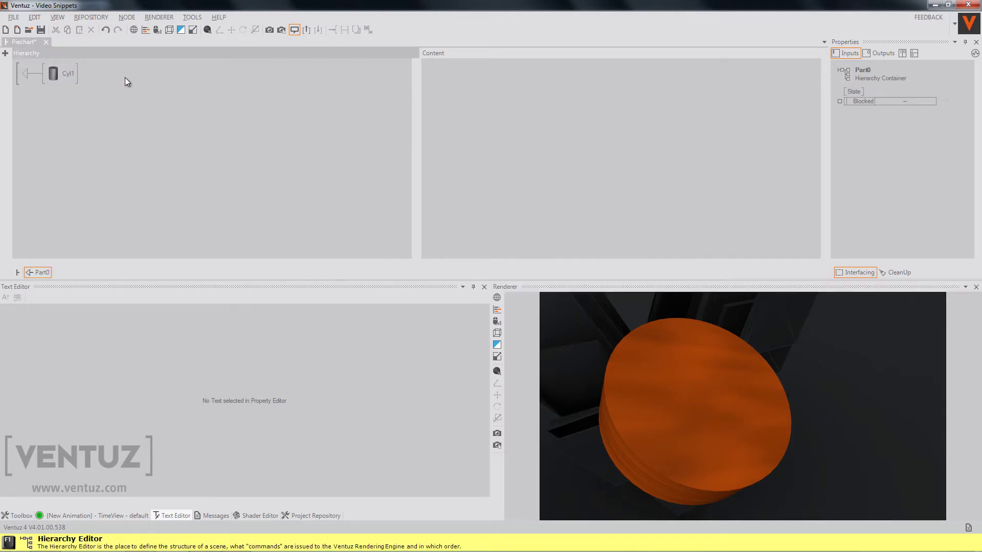
{"action": "left_click", "coordinate": [63, 76]}
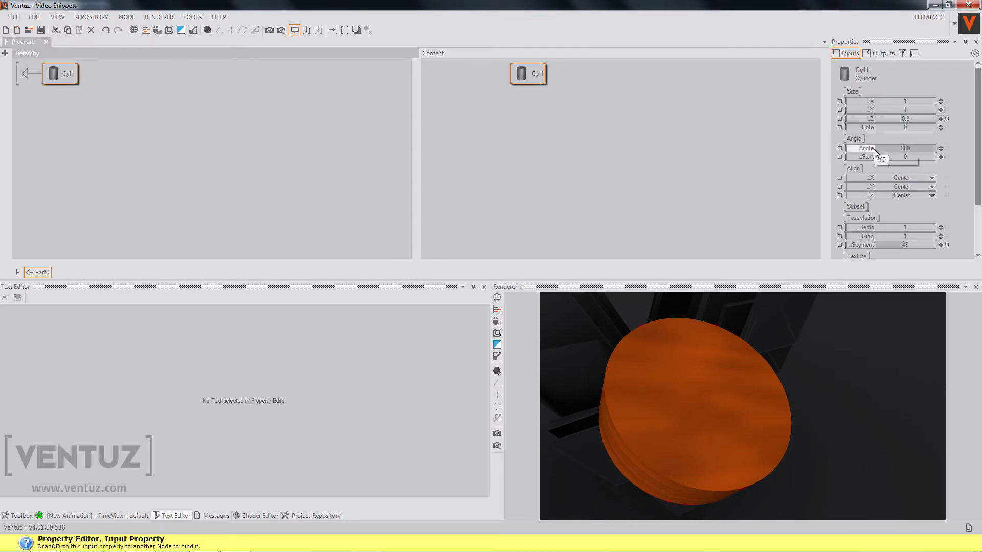
{"action": "mouse_move", "coordinate": [917, 148]}
{"action": "left_mouse_down"}
{"action": "mouse_move", "coordinate": [879, 148]}
{"action": "mouse_move", "coordinate": [907, 146]}
{"action": "mouse_move", "coordinate": [897, 158]}
{"action": "mouse_move", "coordinate": [911, 159]}
{"action": "left_mouse_up"}
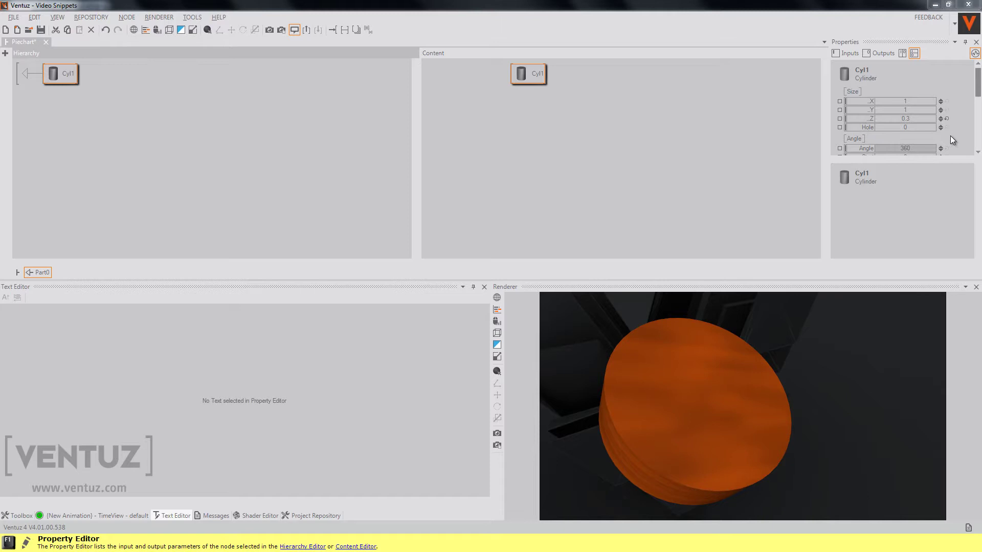
{"action": "scroll", "coordinate": [959, 136], "scroll_direction": "down", "scroll_amount": 2}
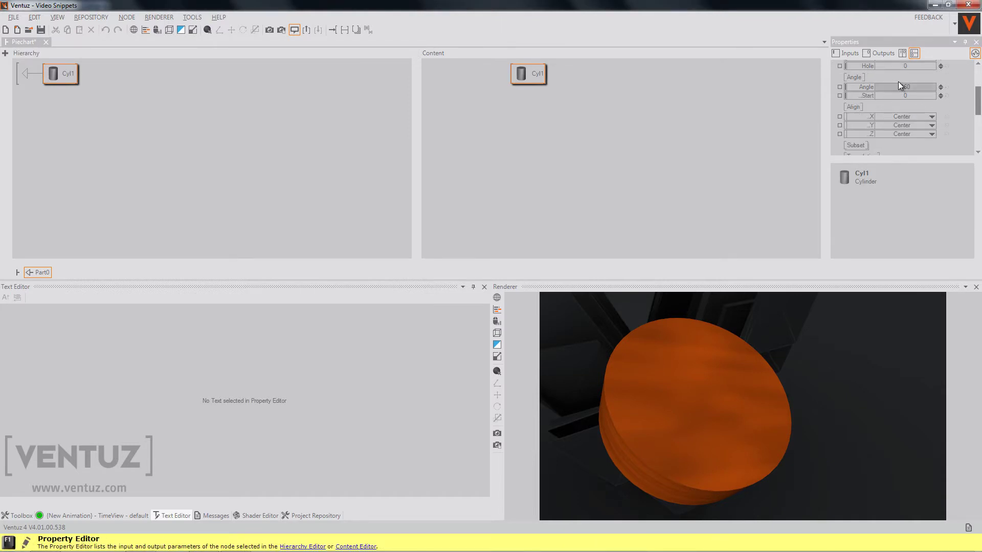
{"action": "left_click_drag", "start_coordinate": [898, 84], "coordinate": [647, 115]}
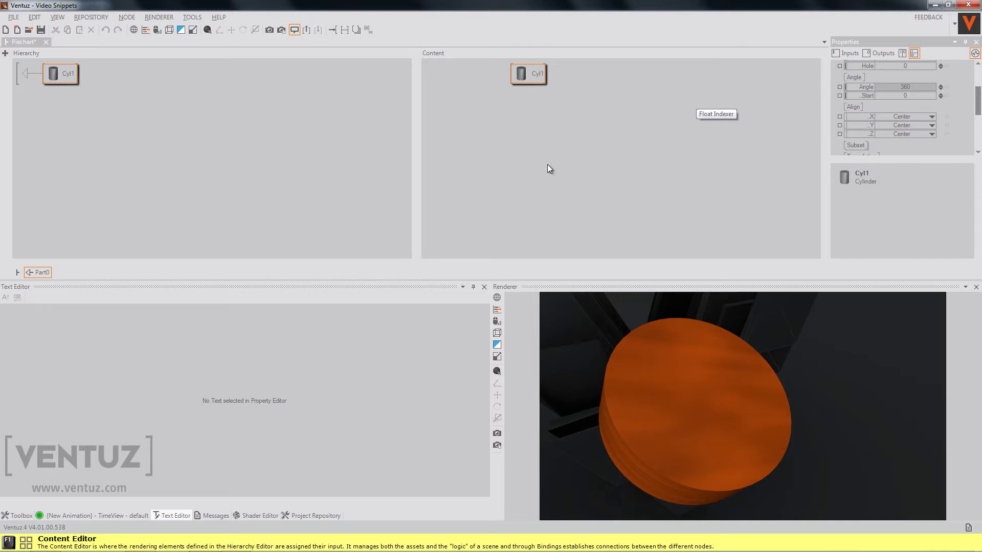
Step: Add a Float Indexer node to the content of Part0 and expose its Array input on the container
{"action": "left_click", "coordinate": [520, 155]}
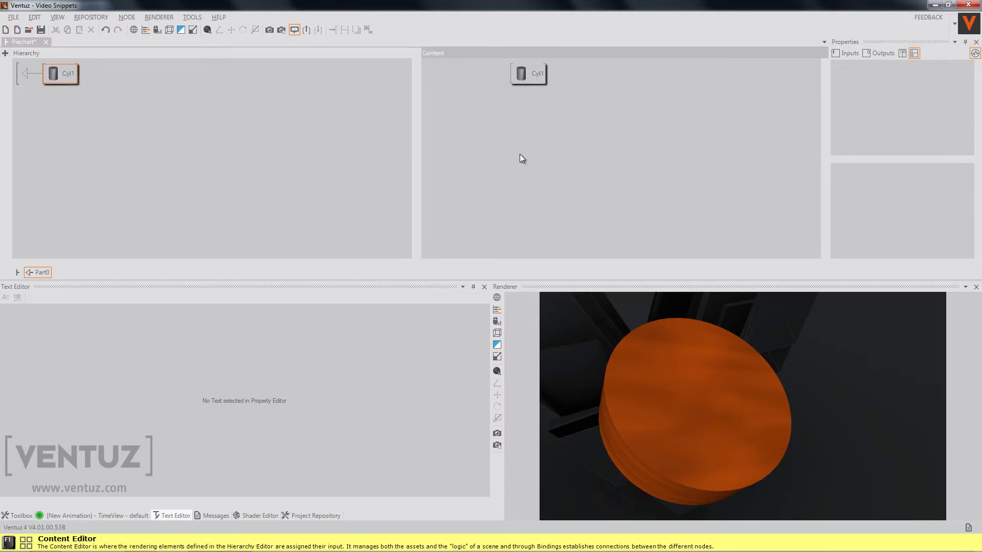
{"action": "right_click", "coordinate": [520, 154]}
{"action": "left_click_drag", "start_coordinate": [541, 203], "coordinate": [501, 176]}
{"action": "left_click", "coordinate": [531, 292]}
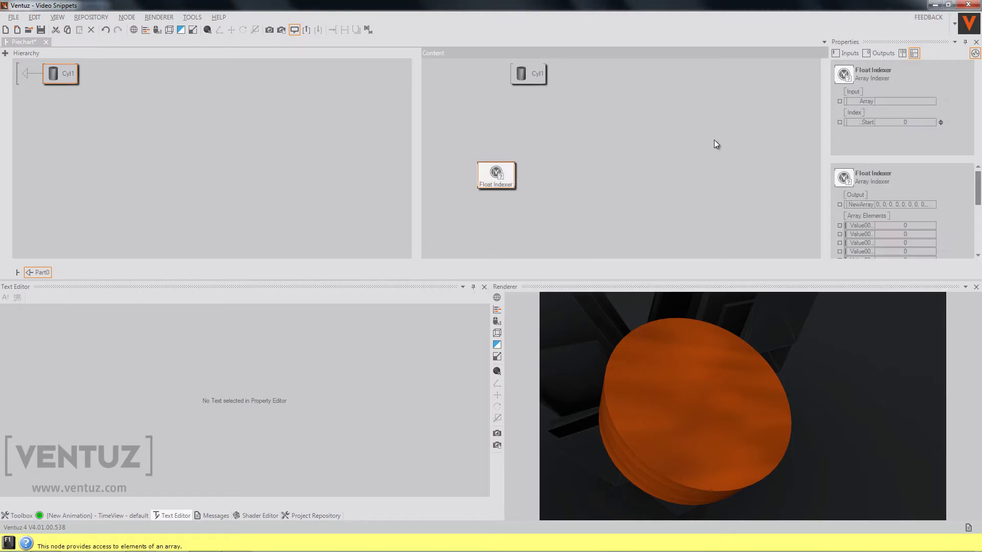
{"action": "left_click", "coordinate": [840, 101]}
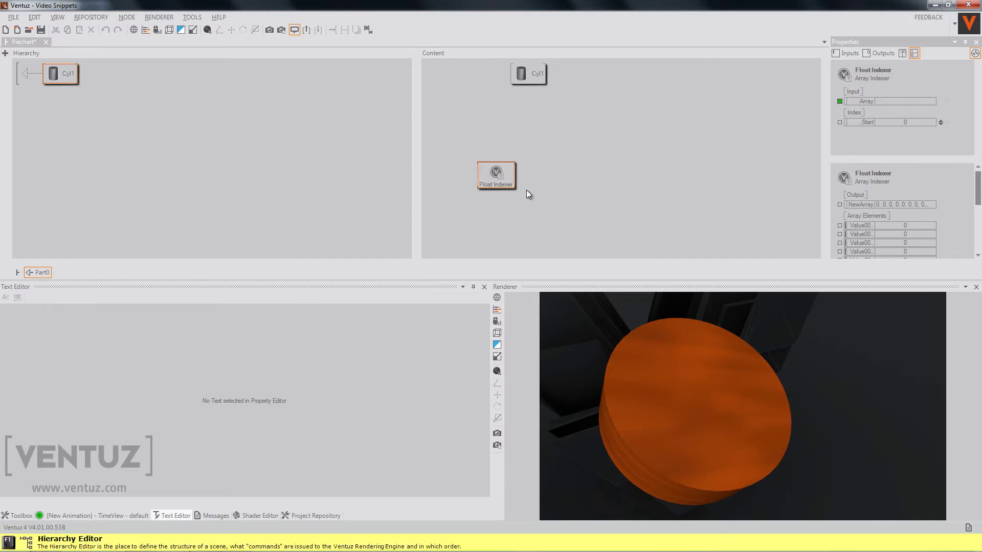
Step: Add a Container Info node beside the Float Indexer
{"action": "left_click", "coordinate": [598, 187]}
{"action": "double_click", "coordinate": [597, 185]}
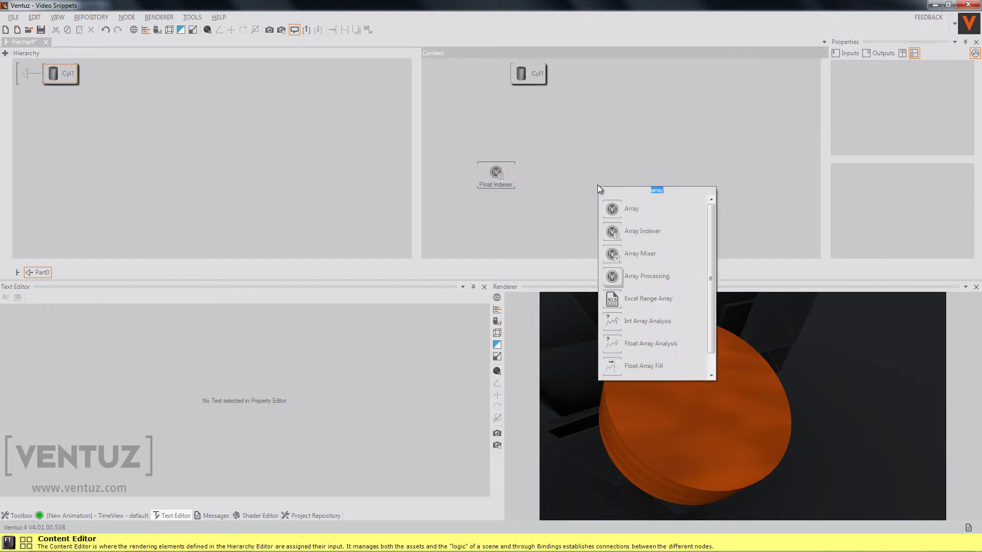
{"action": "type", "text": "conta"}
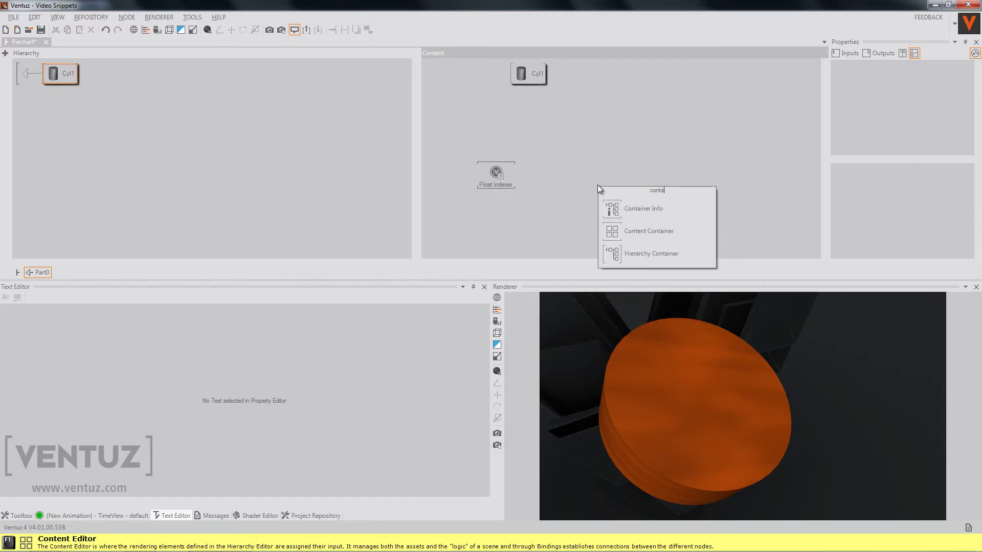
{"action": "key", "text": "Down"}
{"action": "key", "text": "Return"}
Step: Bind the Float Indexer's Start index to the ContainerNameIndex output of the Container Info node
{"action": "left_click", "coordinate": [510, 182]}
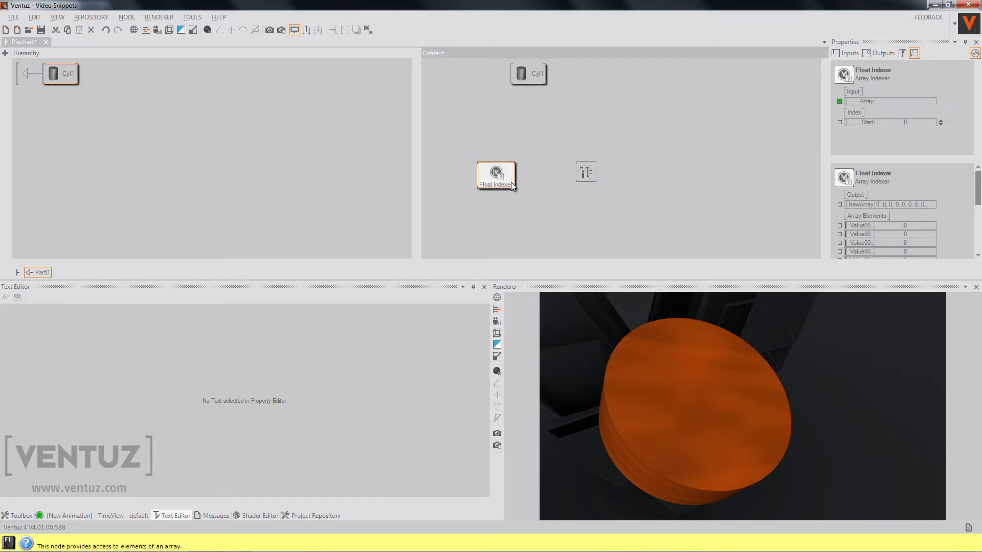
{"action": "left_click_drag", "start_coordinate": [861, 121], "coordinate": [586, 179]}
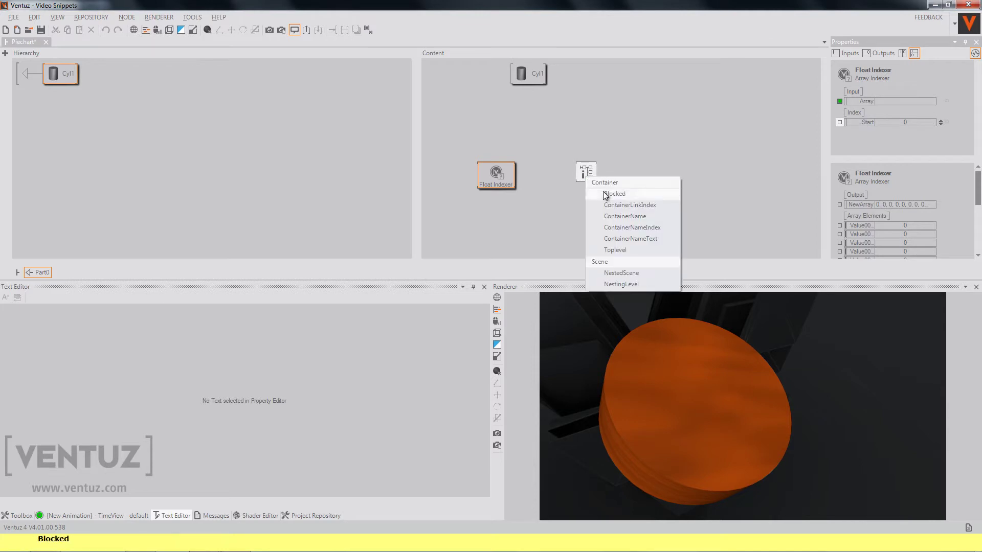
{"action": "left_click", "coordinate": [635, 226]}
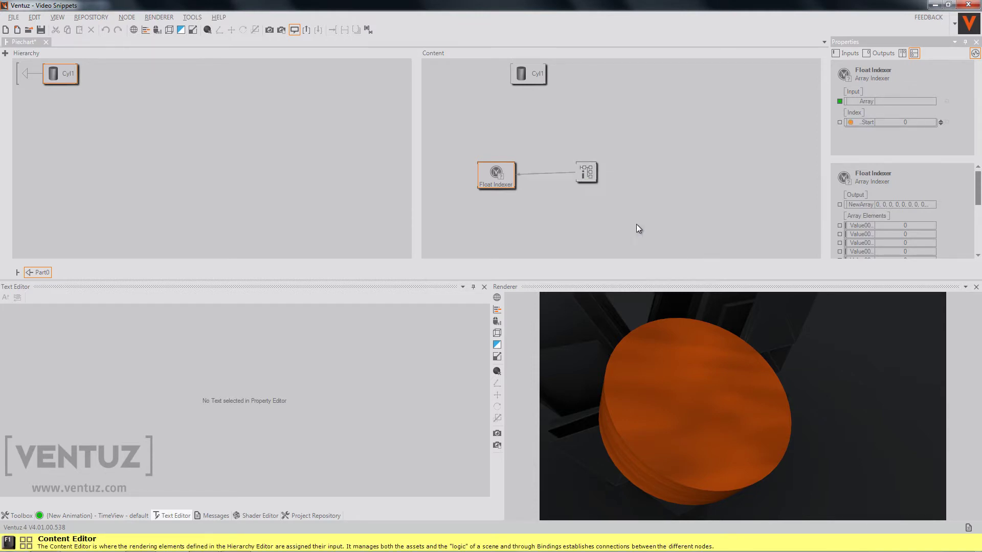
Step: Bind the cylinder's Angle to the Float Indexer's Value0000 output and place the cylinder node directly above the indexer
{"action": "double_click", "coordinate": [27, 76]}
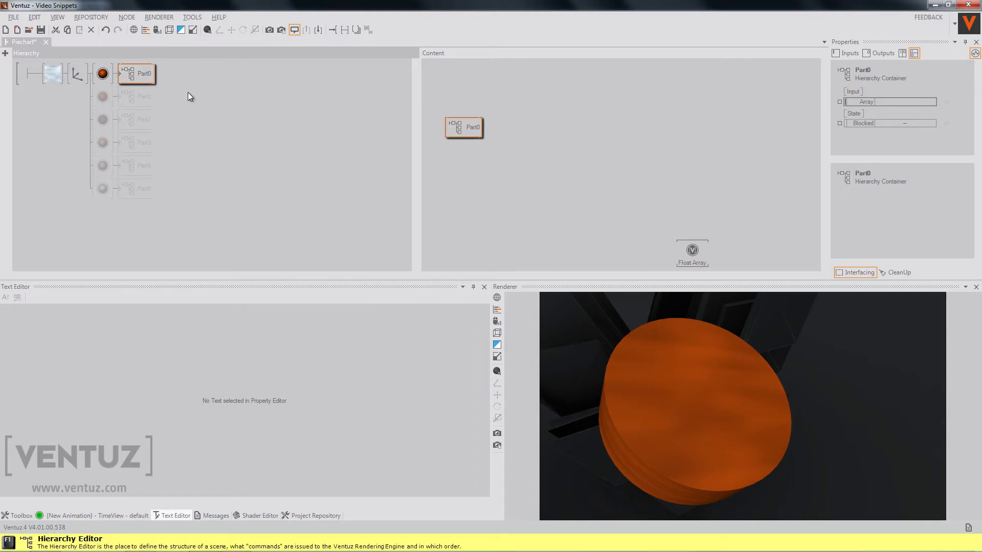
{"action": "double_click", "coordinate": [120, 75]}
{"action": "left_click", "coordinate": [45, 68]}
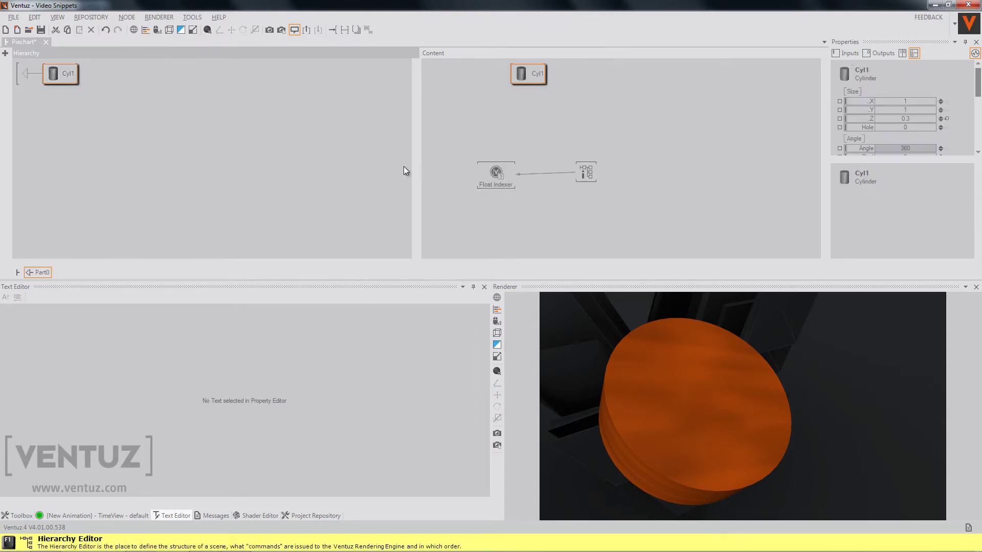
{"action": "left_click", "coordinate": [910, 139]}
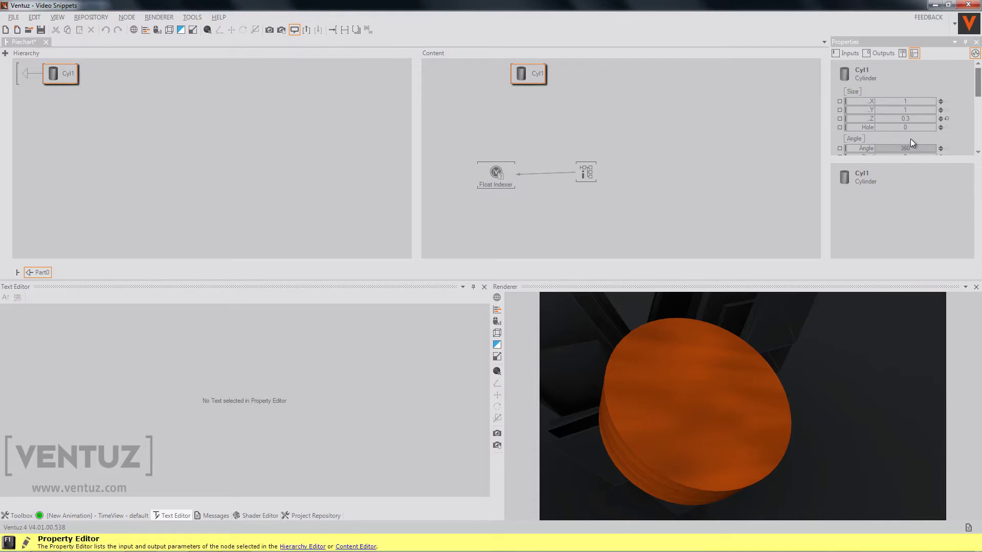
{"action": "scroll", "coordinate": [910, 139], "scroll_direction": "down", "scroll_amount": 1}
{"action": "left_click_drag", "start_coordinate": [866, 124], "coordinate": [694, 143]}
{"action": "left_click_drag", "start_coordinate": [502, 97], "coordinate": [511, 179]}
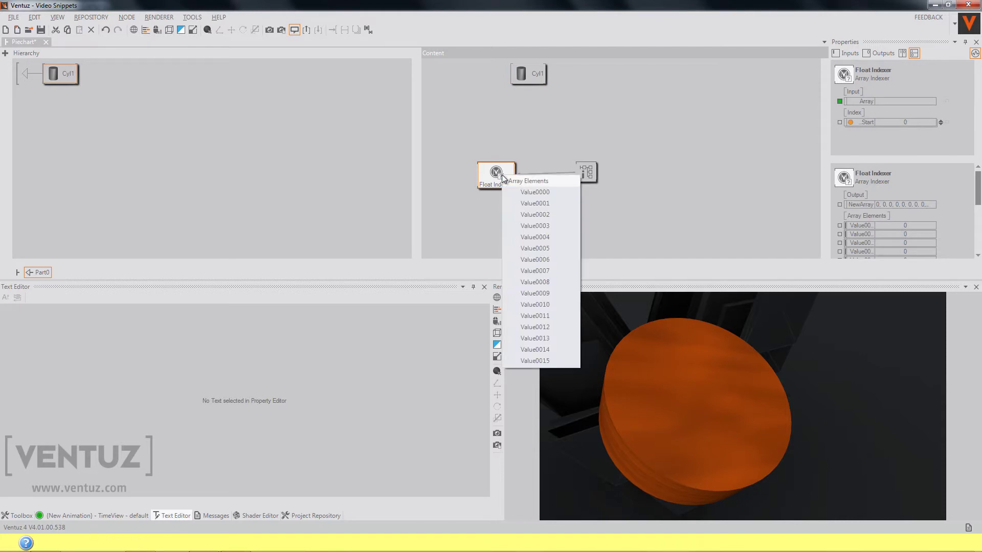
{"action": "left_click", "coordinate": [535, 192]}
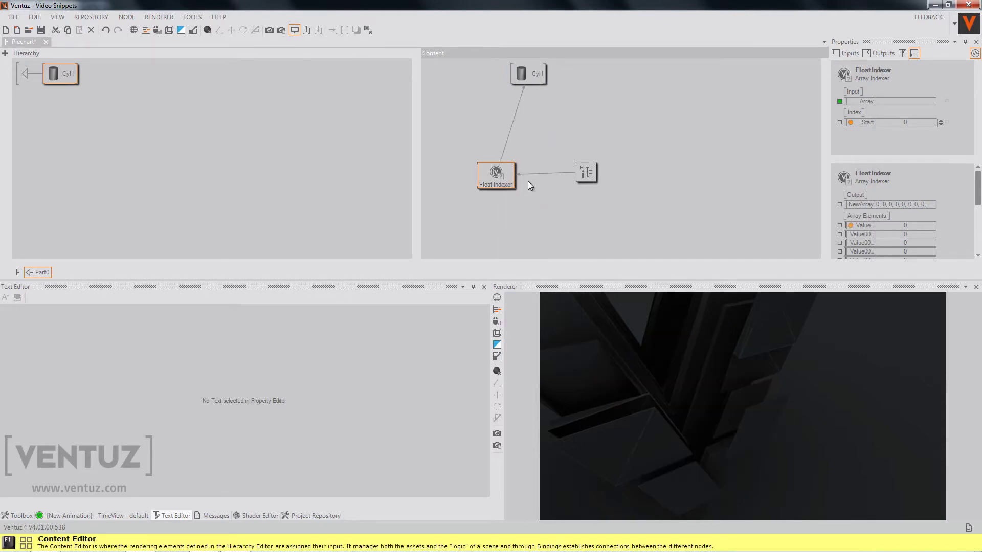
{"action": "left_click_drag", "start_coordinate": [530, 73], "coordinate": [499, 81]}
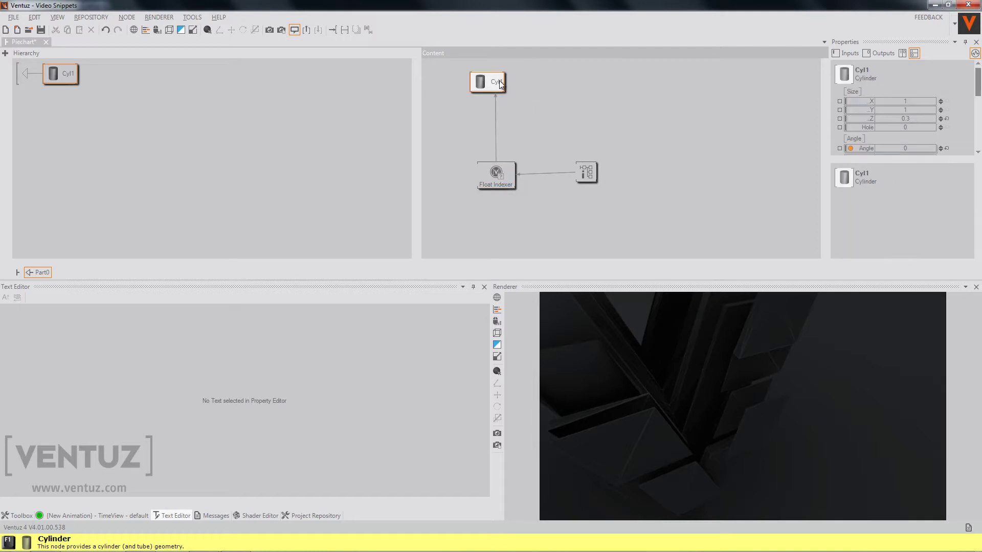
Step: Return to the scene level, select the six Part containers and bind their Array inputs to the Float Array
{"action": "left_click", "coordinate": [24, 73]}
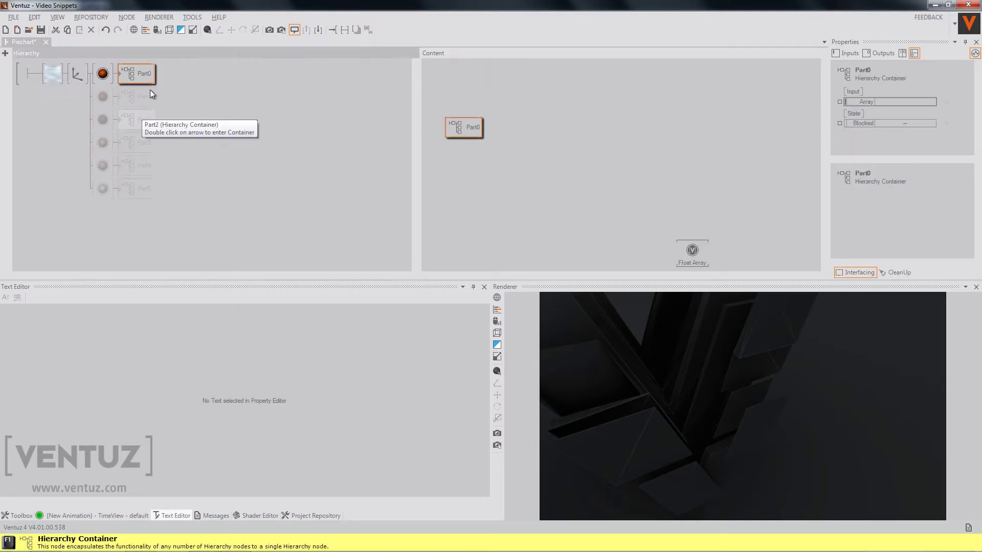
{"action": "left_click_drag", "start_coordinate": [134, 76], "coordinate": [134, 122]}
{"action": "left_click_drag", "start_coordinate": [133, 158], "coordinate": [136, 188]}
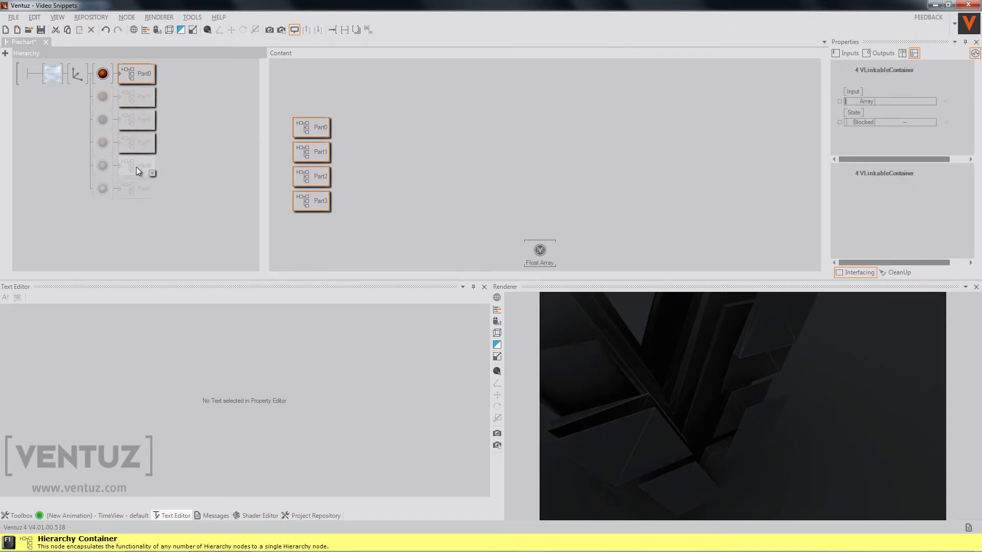
{"action": "left_click_drag", "start_coordinate": [864, 102], "coordinate": [542, 251]}
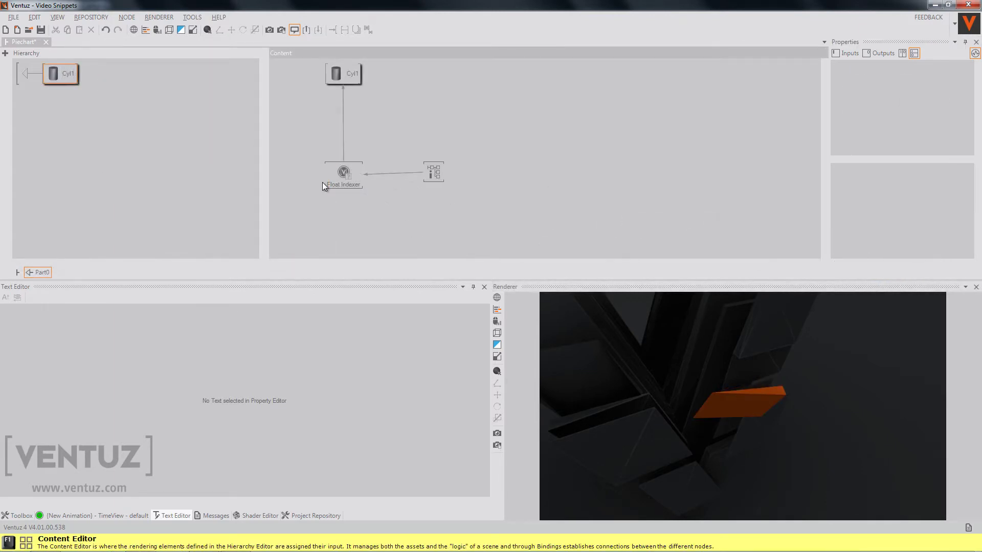
Step: Check the cylinder's angle inside Part0, then set the first value of the scene-level Float Array to 9.8
{"action": "left_click", "coordinate": [343, 76]}
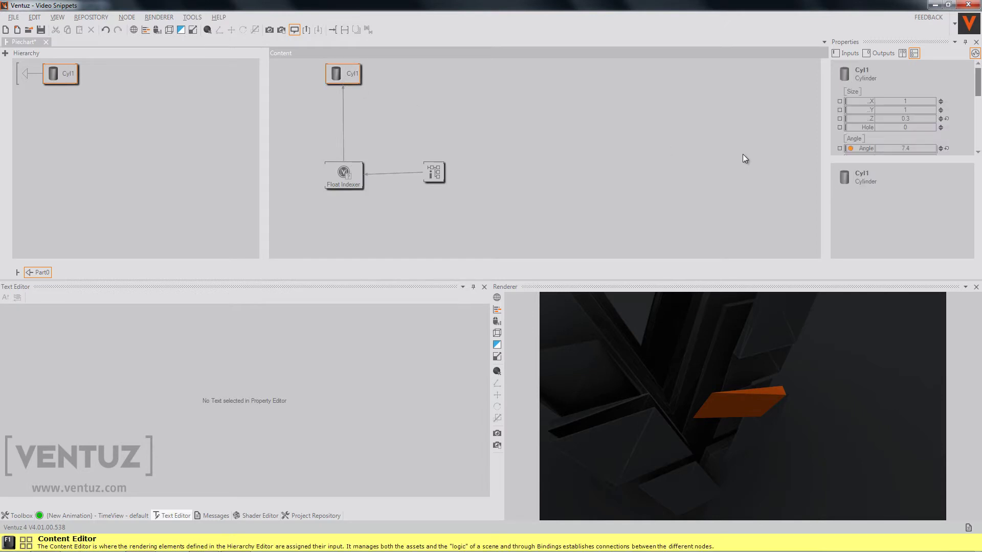
{"action": "left_click", "coordinate": [22, 72]}
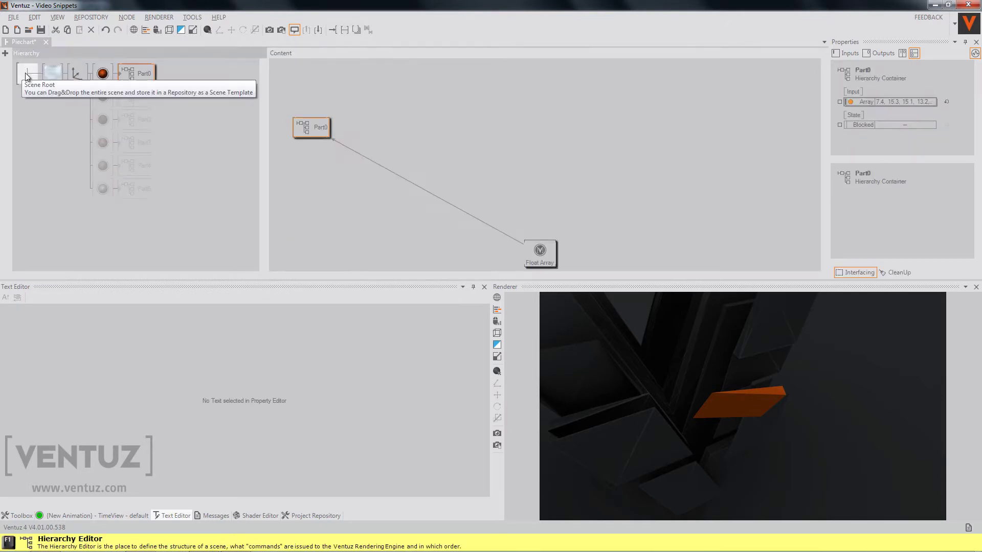
{"action": "left_click", "coordinate": [550, 258]}
{"action": "left_click_drag", "start_coordinate": [910, 102], "coordinate": [977, 109]}
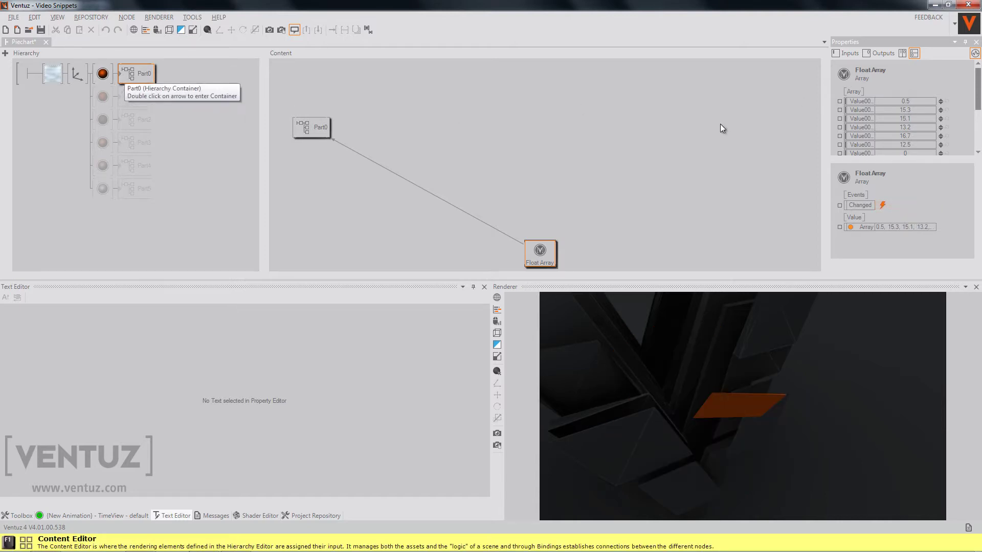
{"action": "key", "text": "ctrl+z"}
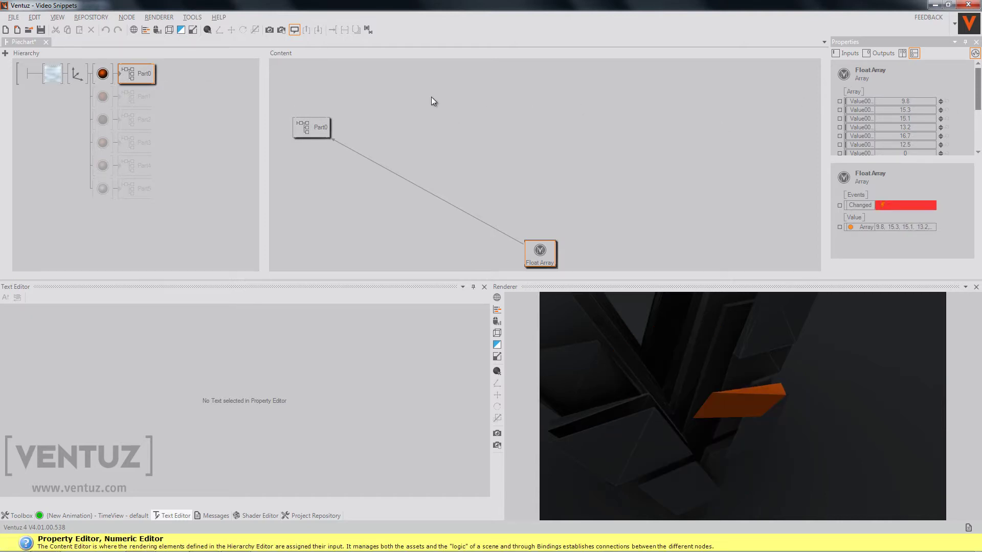
Step: Inside Part0, add a Clipping node between the Float Indexer and the cylinder, routing the indexed value through it to Angle
{"action": "double_click", "coordinate": [119, 74]}
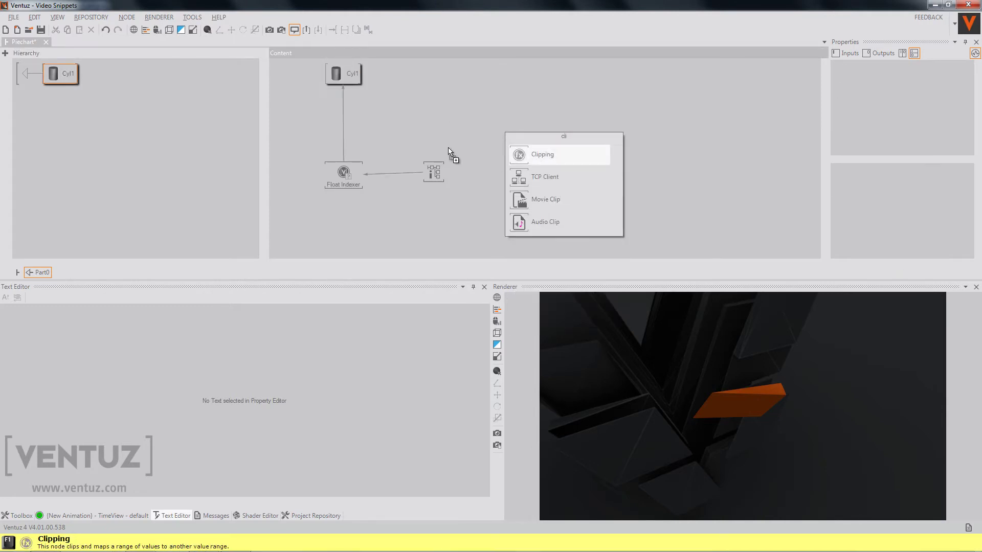
{"action": "key", "text": "Return"}
{"action": "left_click", "coordinate": [348, 124]}
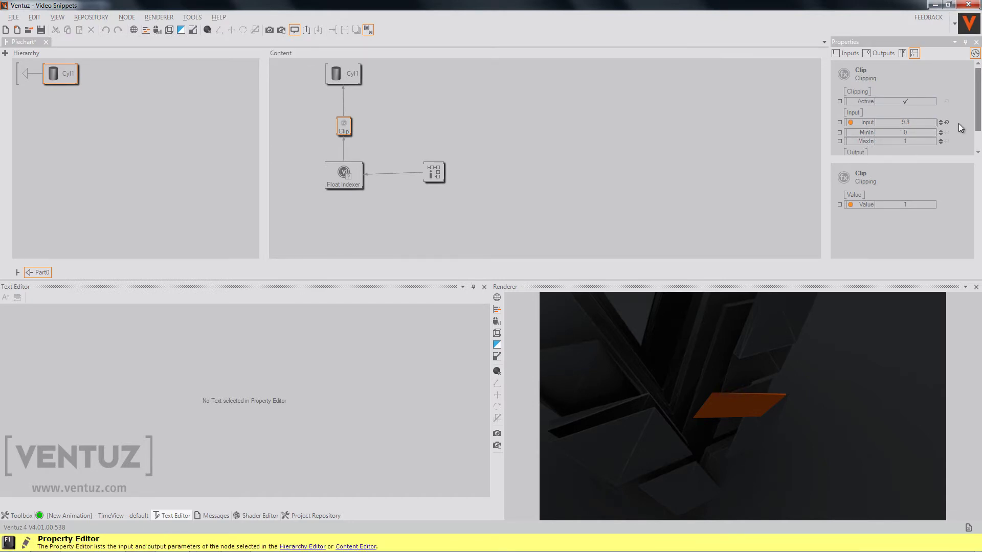
Step: Set the Clipping node's MaxOut to 360
{"action": "scroll", "coordinate": [958, 124], "scroll_direction": "down", "scroll_amount": 1}
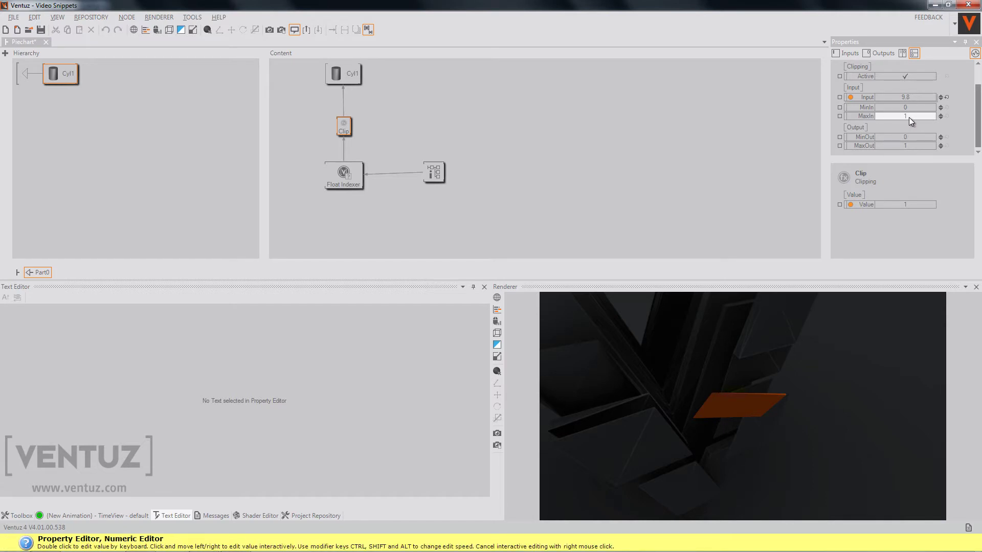
{"action": "double_click", "coordinate": [903, 146]}
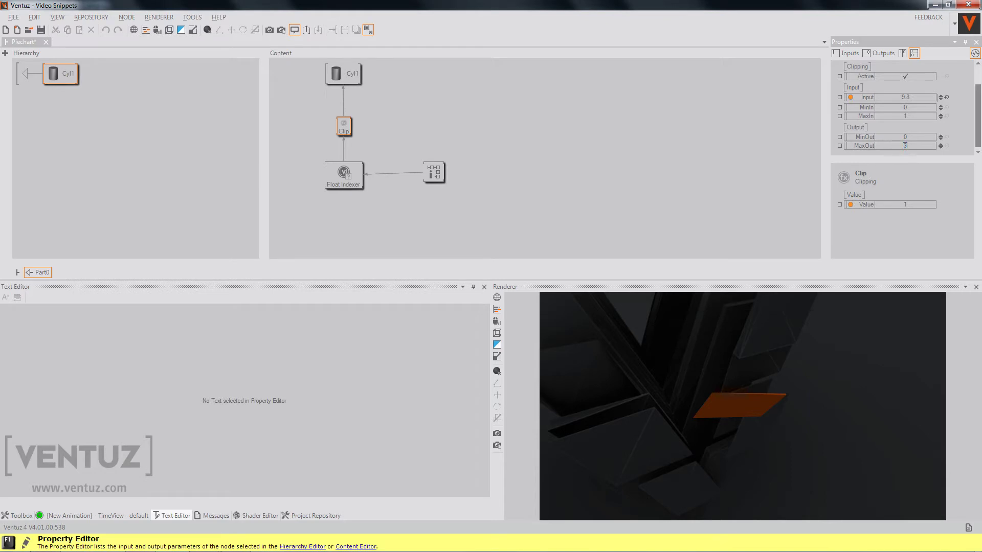
{"action": "key", "text": "Return"}
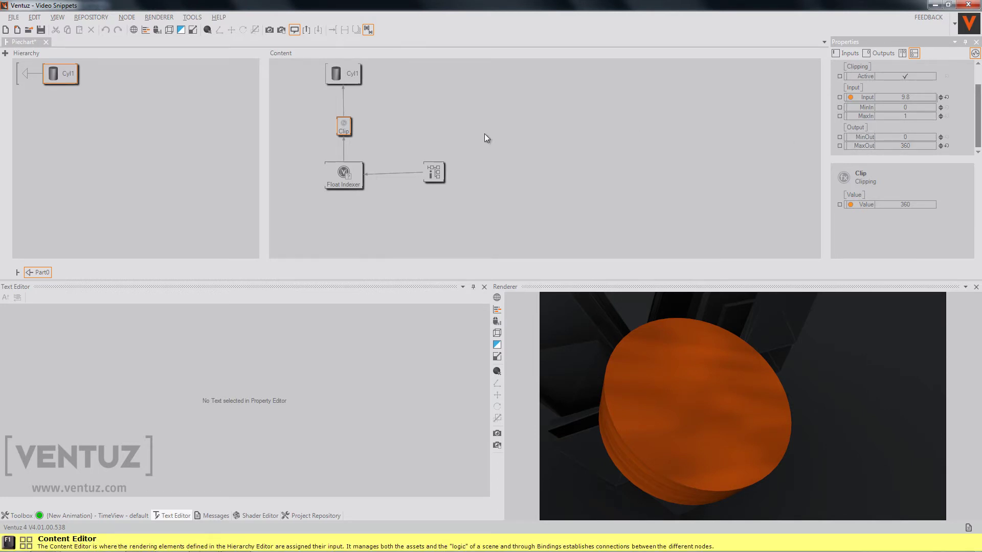
{"action": "left_click", "coordinate": [495, 144]}
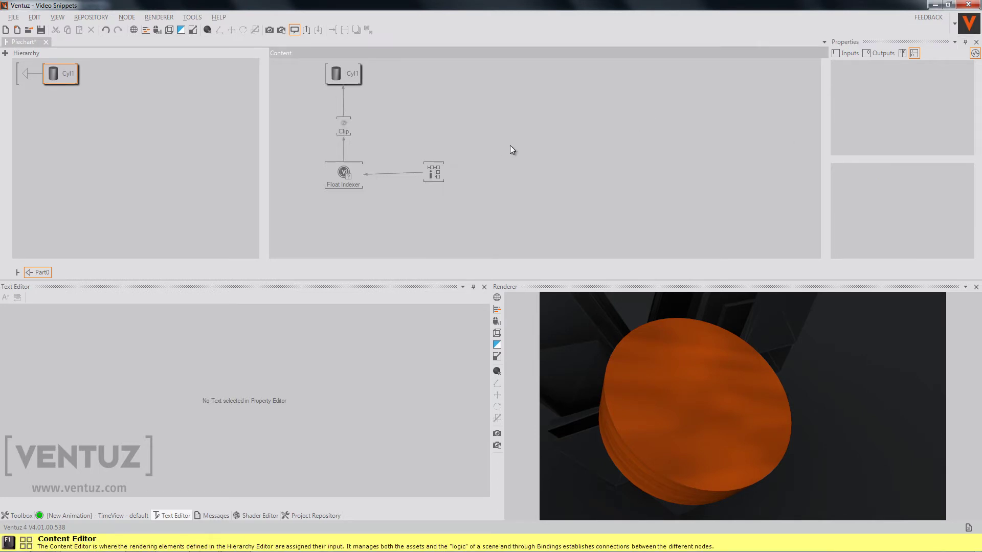
{"action": "left_click", "coordinate": [340, 122]}
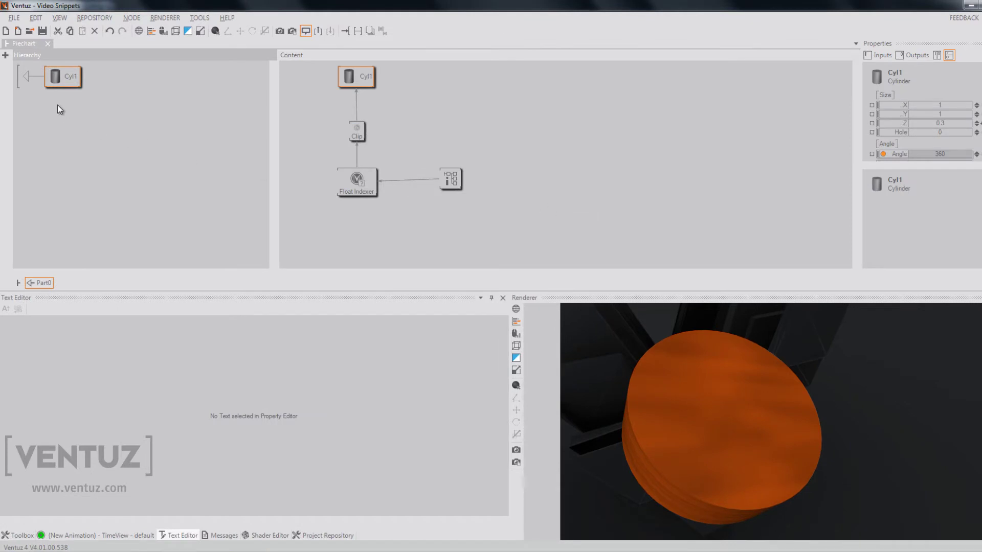
Step: Check Part5's Array input at scene level, then add a Float Expression node below the Float Indexer inside Part0
{"action": "left_click", "coordinate": [25, 77]}
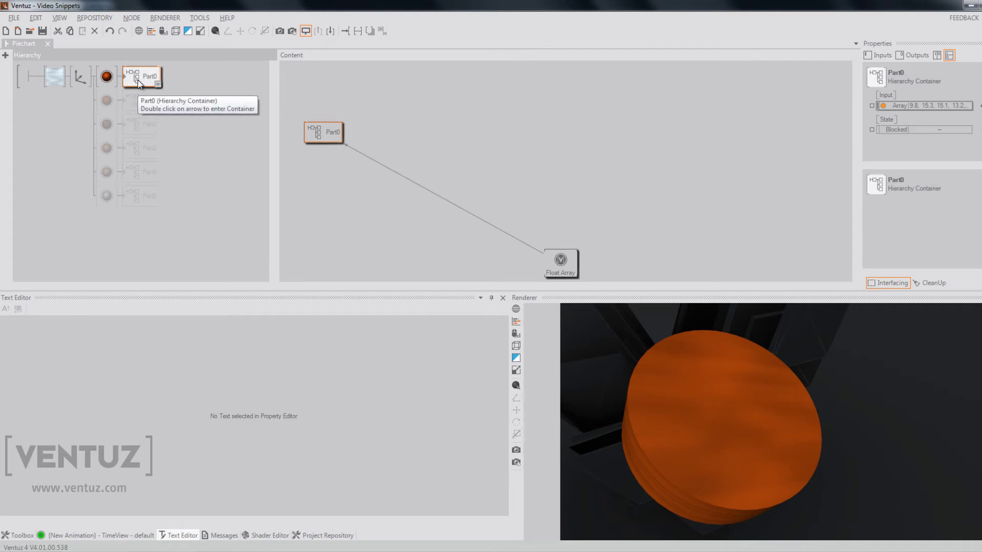
{"action": "left_click", "coordinate": [145, 192]}
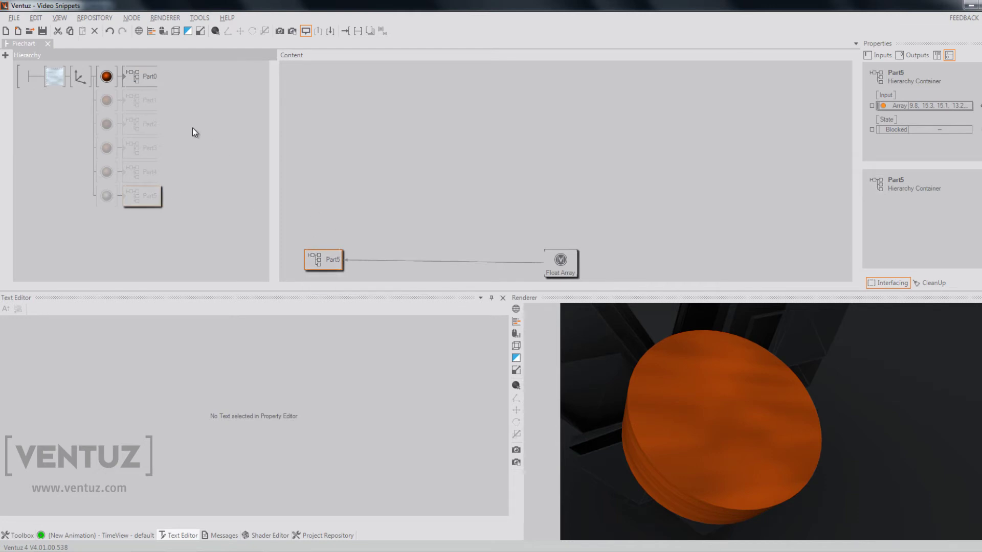
{"action": "double_click", "coordinate": [124, 78]}
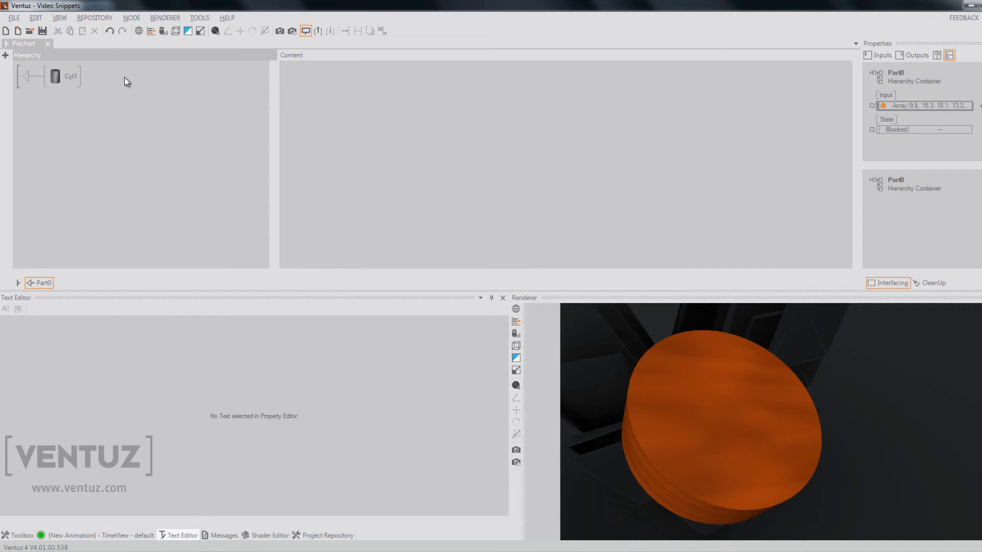
{"action": "double_click", "coordinate": [534, 212]}
{"action": "type", "text": "float"}
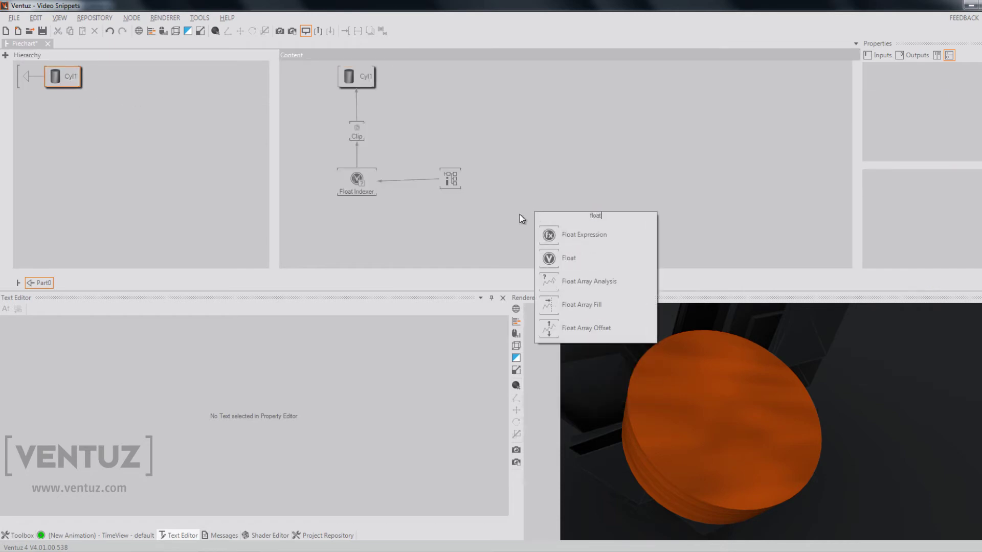
{"action": "key", "text": "Down"}
{"action": "key", "text": "Return"}
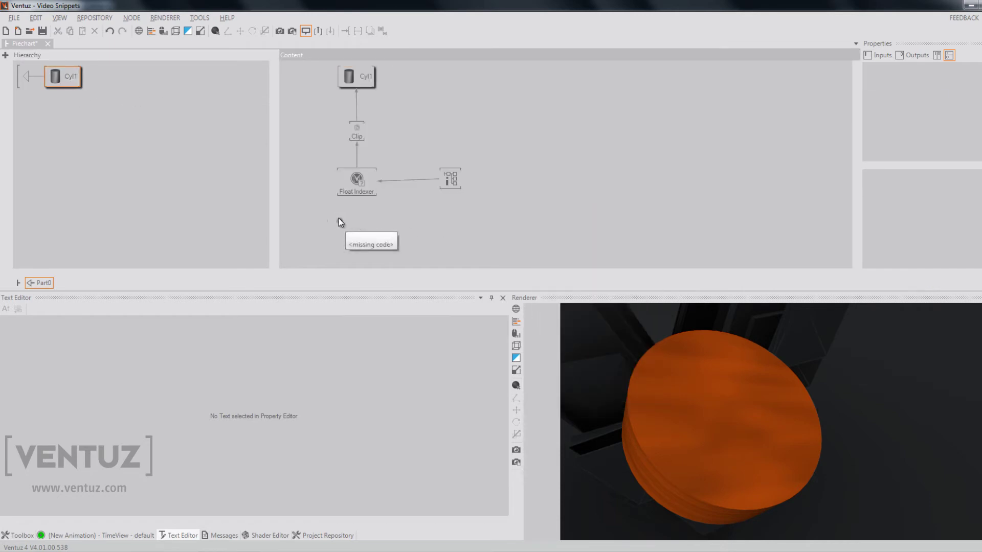
{"action": "left_click", "coordinate": [358, 239]}
Step: Remove the default arguments A, B, C and D from the Float Expression's custom model
{"action": "left_click", "coordinate": [901, 283]}
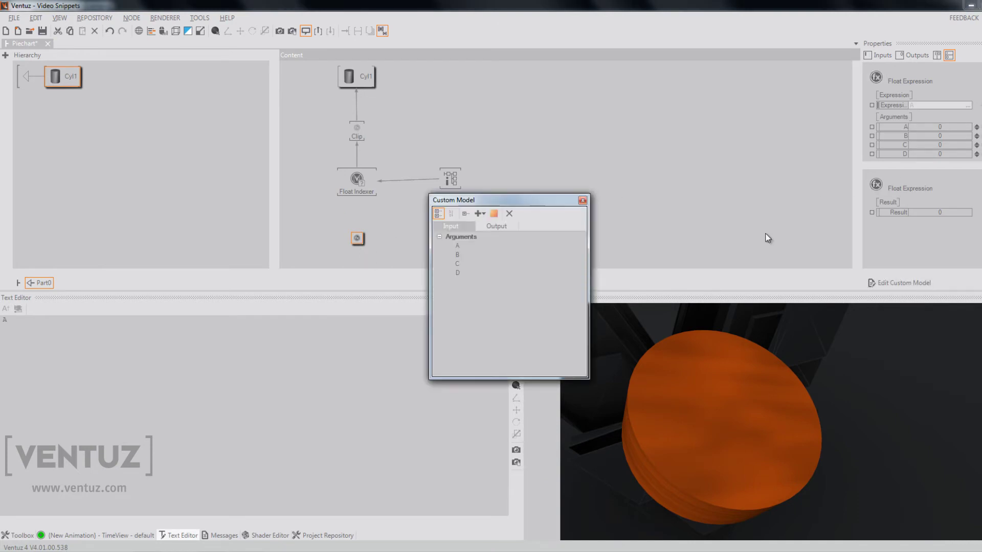
{"action": "left_click", "coordinate": [479, 247]}
{"action": "left_click", "coordinate": [508, 213]}
{"action": "left_click", "coordinate": [480, 246]}
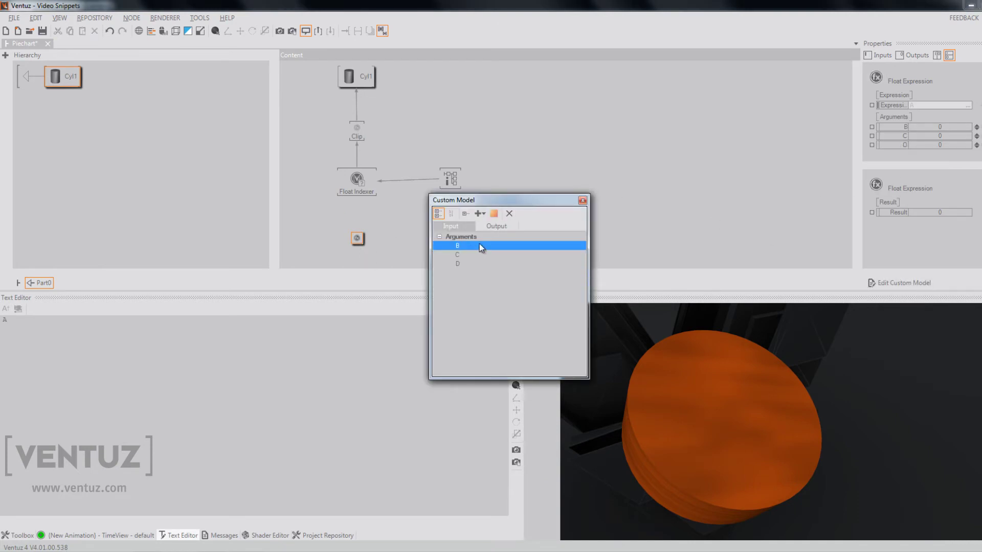
{"action": "left_click", "coordinate": [509, 214]}
{"action": "left_click", "coordinate": [473, 246]}
{"action": "left_click", "coordinate": [509, 214]}
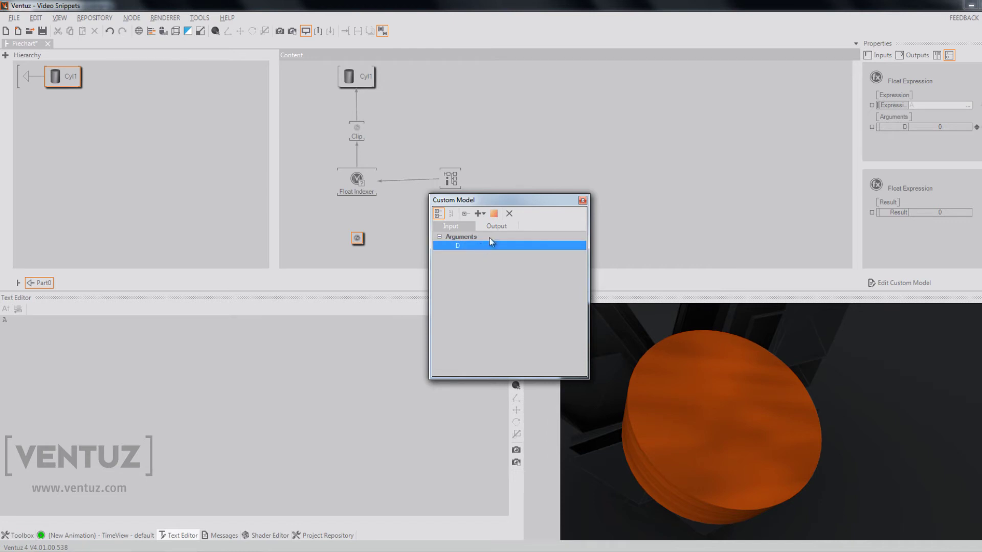
{"action": "left_click", "coordinate": [509, 213]}
Step: Add two float arguments named OldSum and CurrentInput to the Float Expression's custom model
{"action": "left_click", "coordinate": [480, 215]}
{"action": "left_click", "coordinate": [497, 225]}
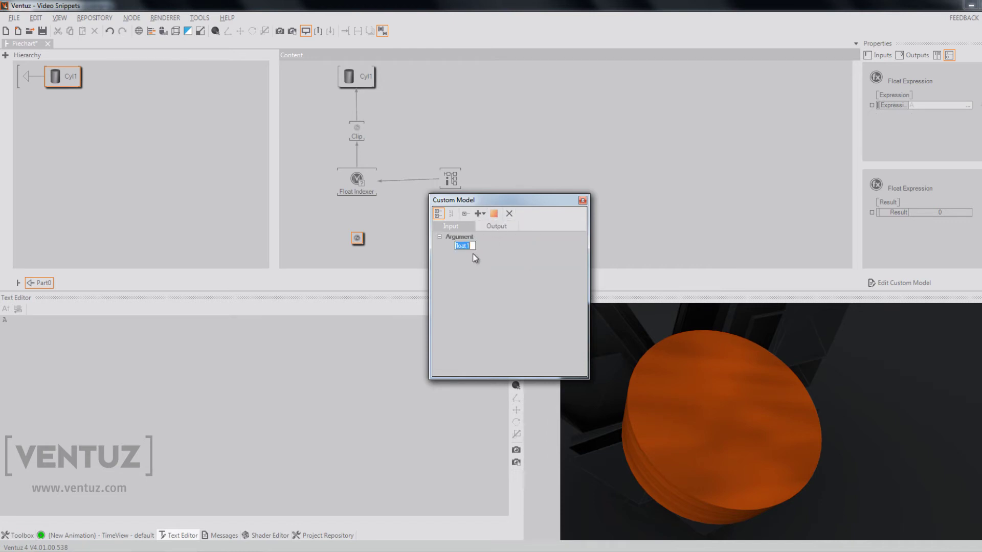
{"action": "type", "text": "OldSum"}
{"action": "key", "text": "Return"}
{"action": "left_click", "coordinate": [479, 214]}
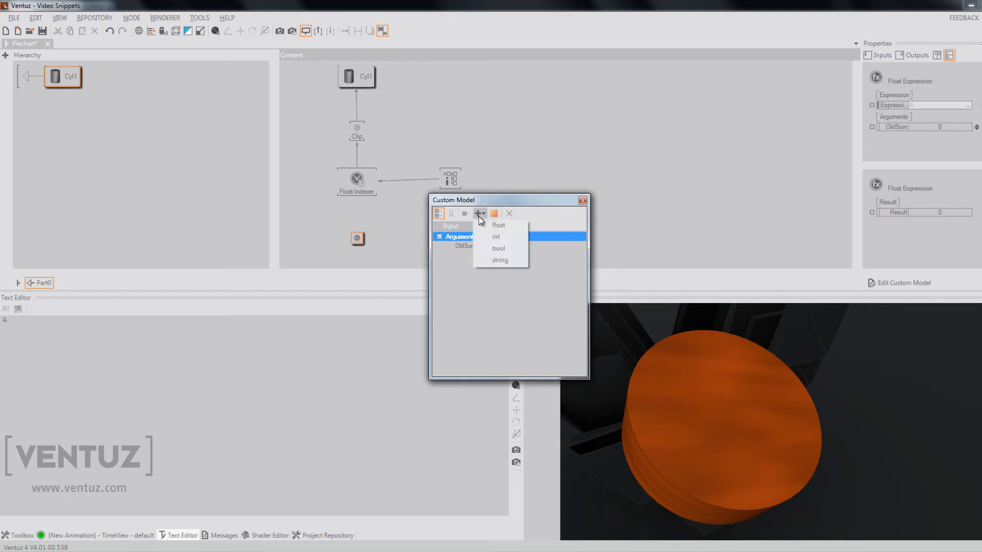
{"action": "left_click", "coordinate": [482, 226]}
{"action": "type", "text": "Curre"}
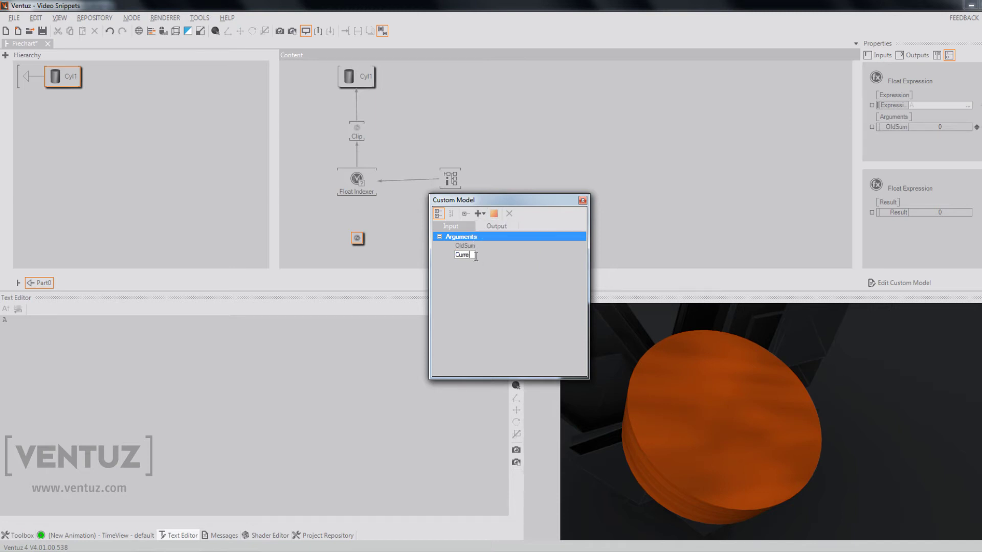
{"action": "type", "text": "ntCliput"}
{"action": "key", "text": "Return"}
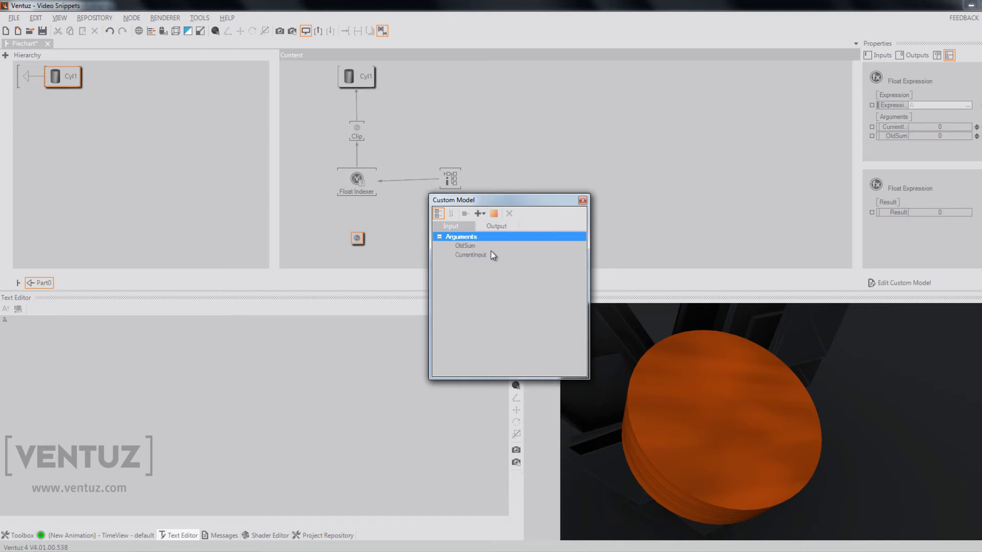
{"action": "left_click", "coordinate": [582, 200]}
Step: Replace the Float Expression's formula with "CurrentInput > 0 ? OldSum + CurrentInput : OldSum"
{"action": "left_click", "coordinate": [967, 105]}
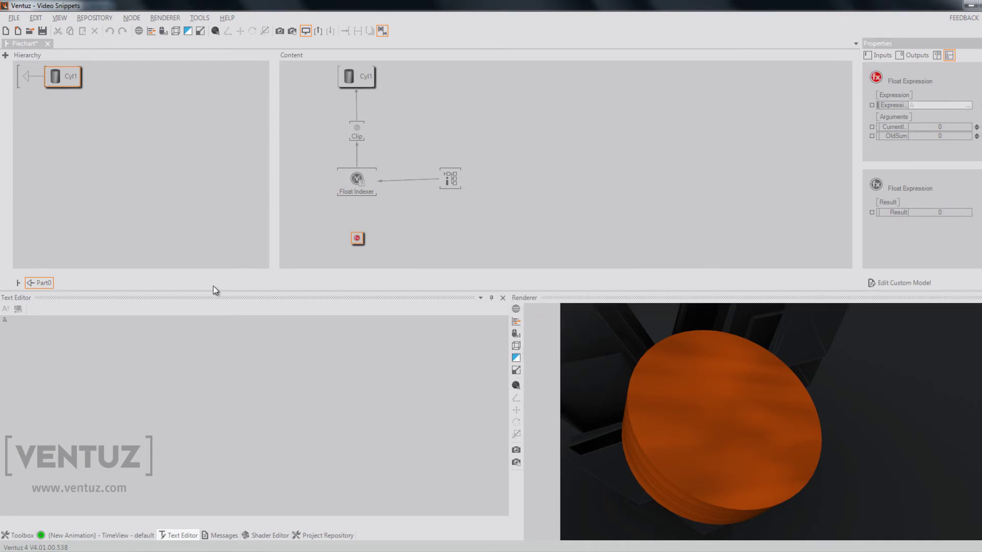
{"action": "left_click_drag", "start_coordinate": [26, 339], "coordinate": [2, 321]}
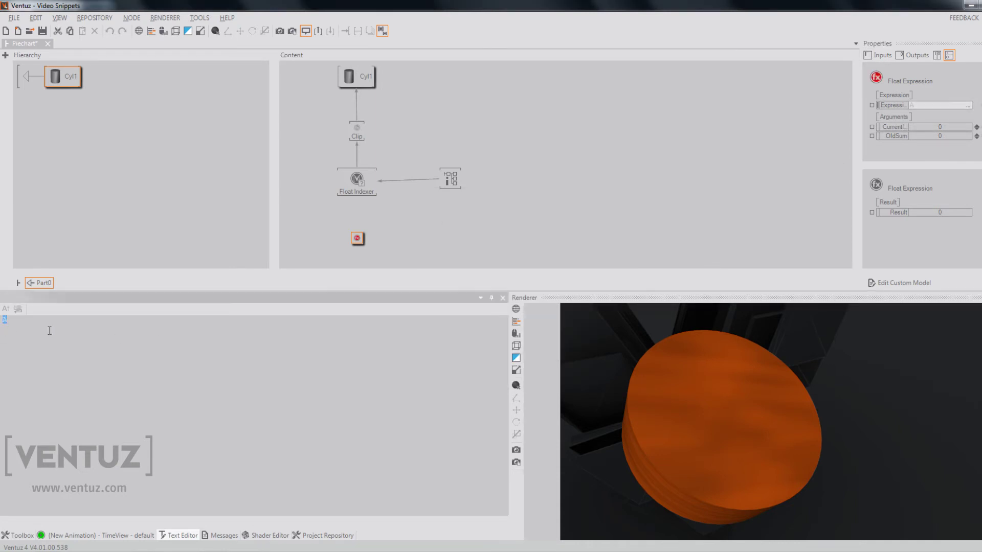
{"action": "type", "text": "CurrentInput > 0 ? OldSum + CurrentInput : OldSum"}
{"action": "left_click", "coordinate": [364, 245]}
{"action": "left_click", "coordinate": [357, 240]}
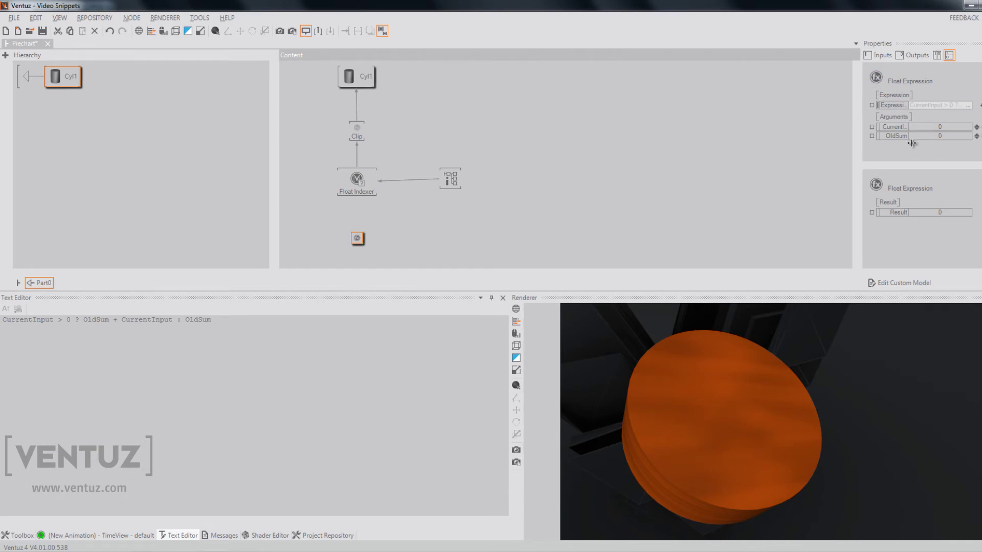
Step: Bind the expression's CurrentInput argument to the Float Indexer's Value0000 output
{"action": "left_click_drag", "start_coordinate": [893, 127], "coordinate": [357, 185]}
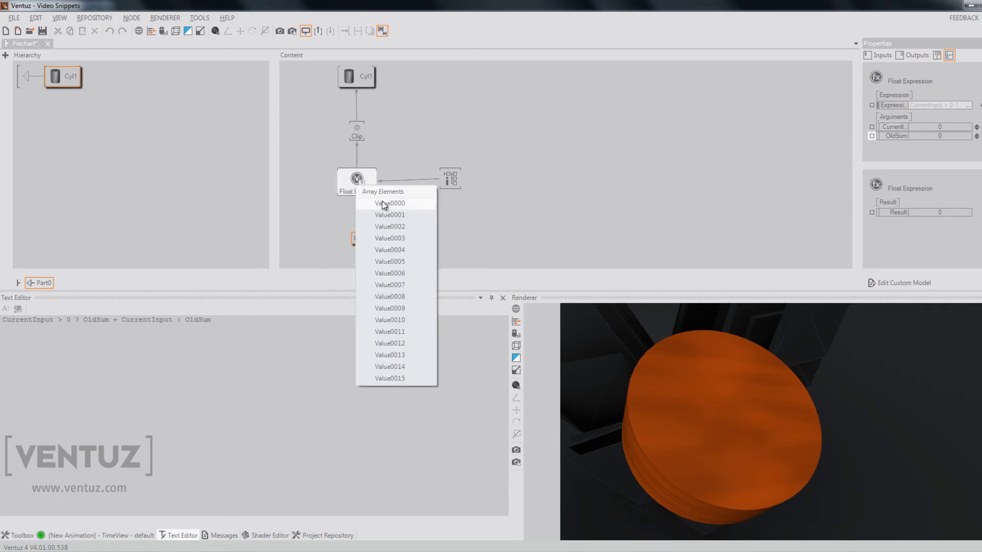
{"action": "left_click", "coordinate": [384, 203]}
{"action": "left_click", "coordinate": [369, 192]}
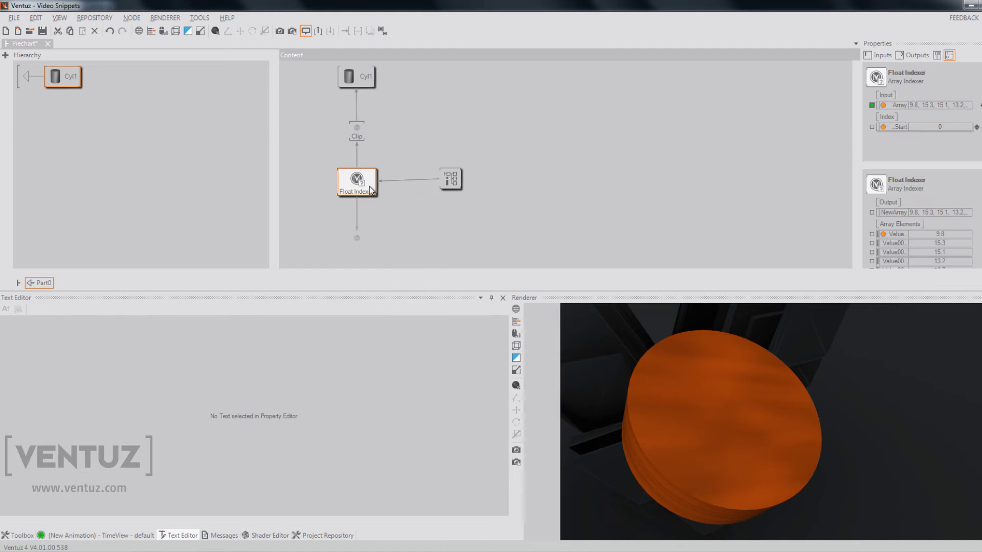
Step: Expose the expression's OldSum argument and its Result output on the container, with NewSum as the output's category
{"action": "left_click", "coordinate": [358, 239]}
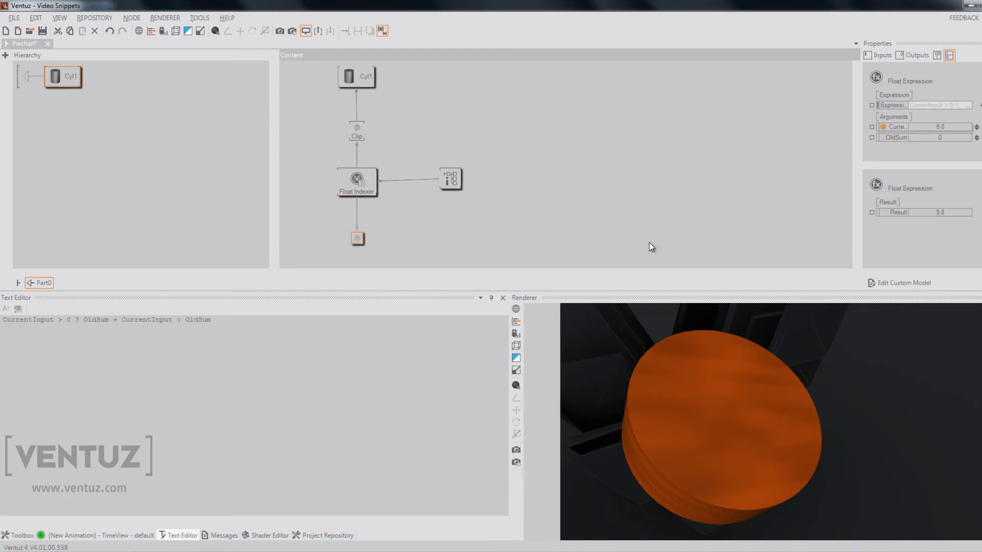
{"action": "left_click", "coordinate": [872, 138]}
{"action": "left_click", "coordinate": [872, 212]}
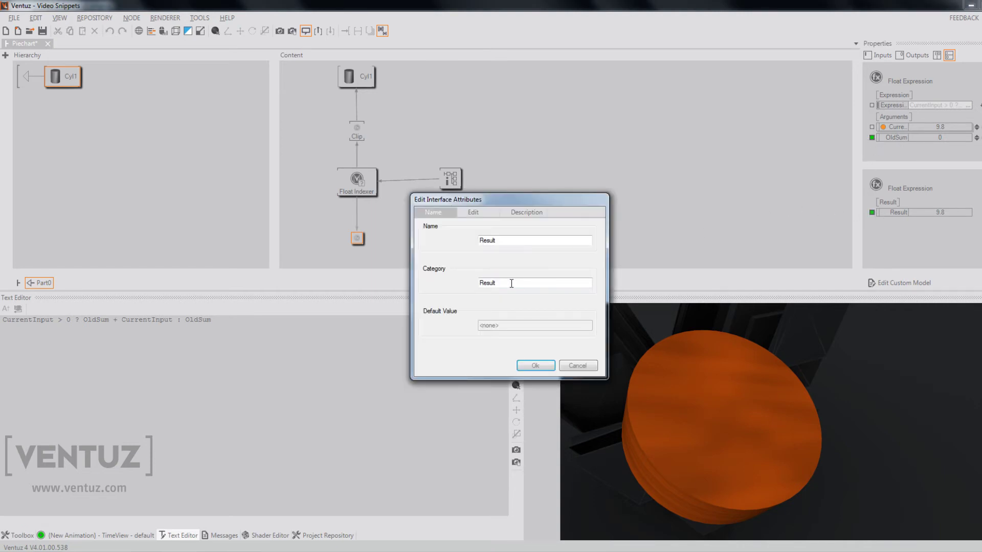
{"action": "double_click", "coordinate": [548, 283]}
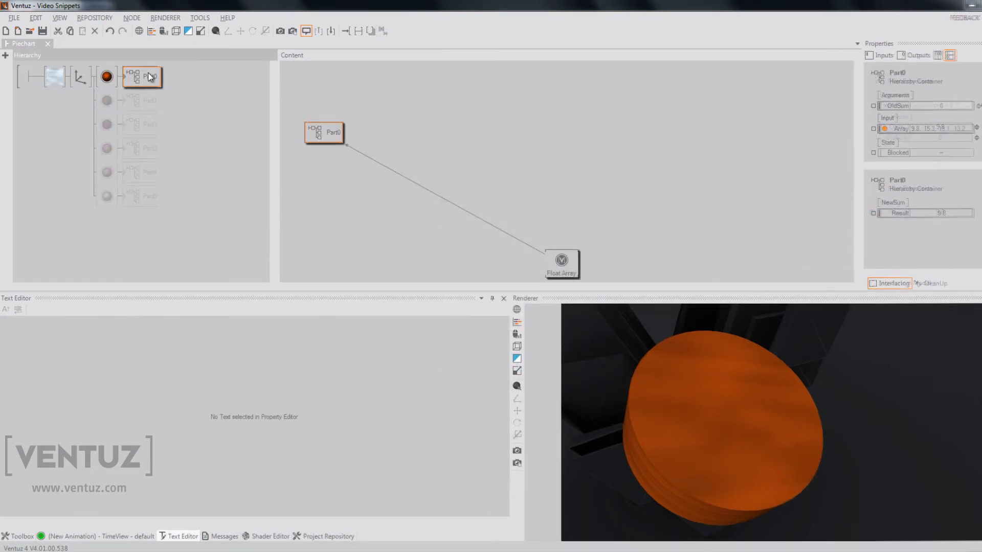
Step: Chain Part1 to Part5 by binding each container's OldSum to the NewSum Result of the preceding Part container
{"action": "left_click_drag", "start_coordinate": [142, 76], "coordinate": [142, 130]}
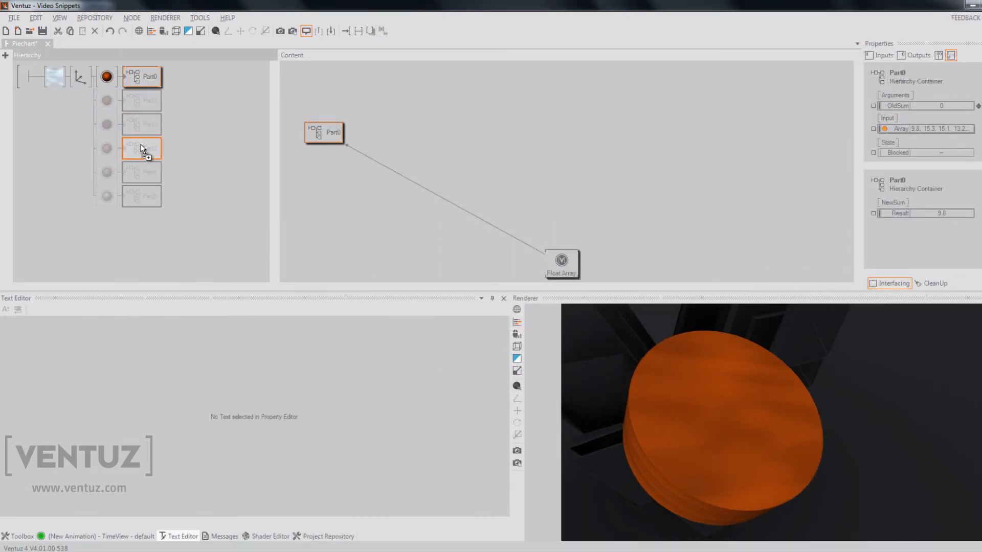
{"action": "left_click_drag", "start_coordinate": [145, 196], "coordinate": [145, 196]}
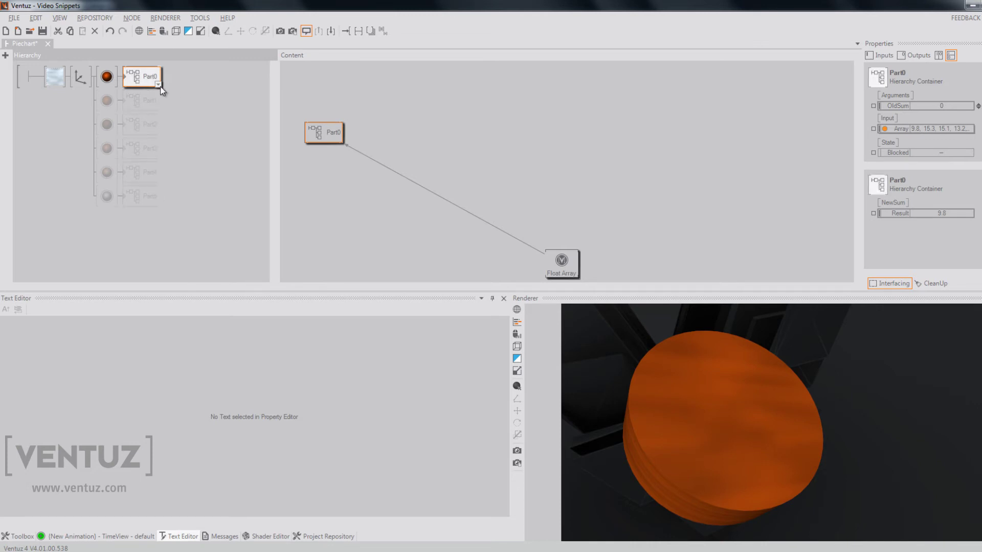
{"action": "left_click", "coordinate": [143, 100], "text": "ctrl"}
{"action": "left_click", "coordinate": [142, 125], "text": "ctrl"}
{"action": "left_click_drag", "start_coordinate": [141, 140], "coordinate": [152, 190]}
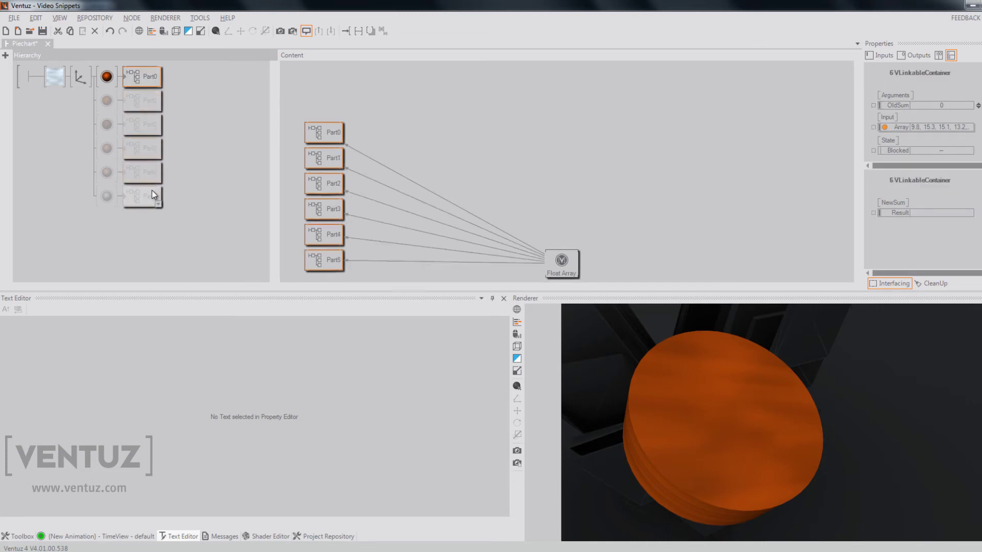
{"action": "left_click", "coordinate": [328, 162]}
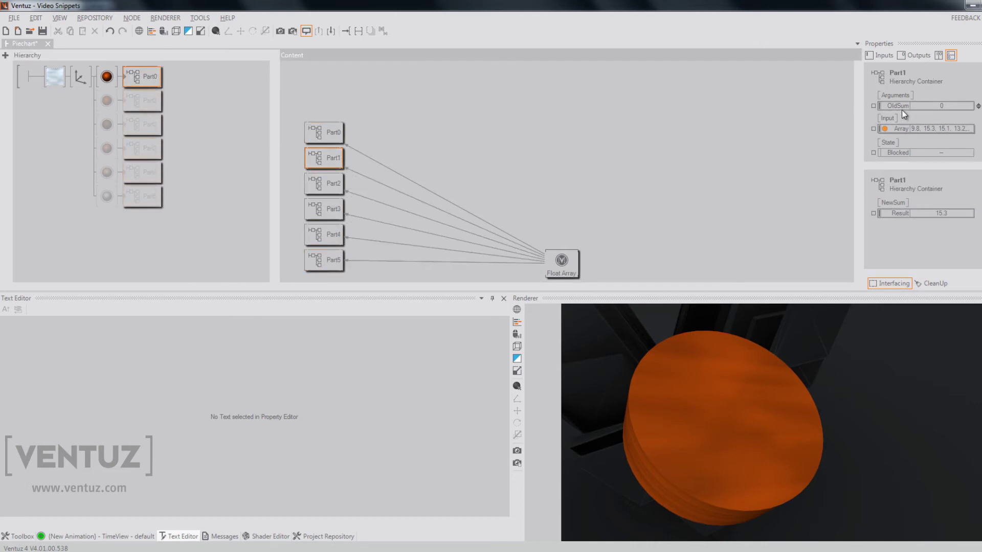
{"action": "left_click_drag", "start_coordinate": [903, 109], "coordinate": [902, 108]}
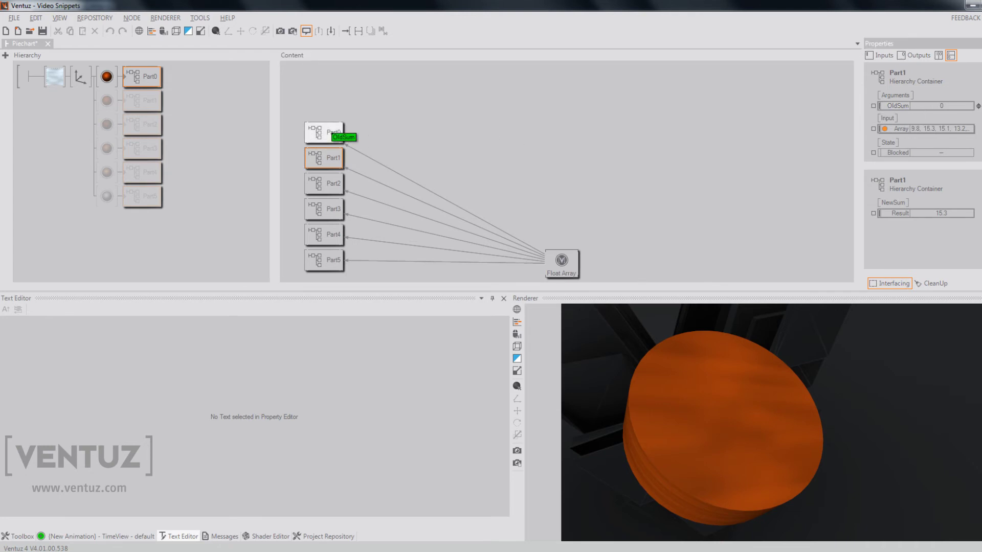
{"action": "left_click", "coordinate": [335, 135]}
{"action": "left_click", "coordinate": [312, 184]}
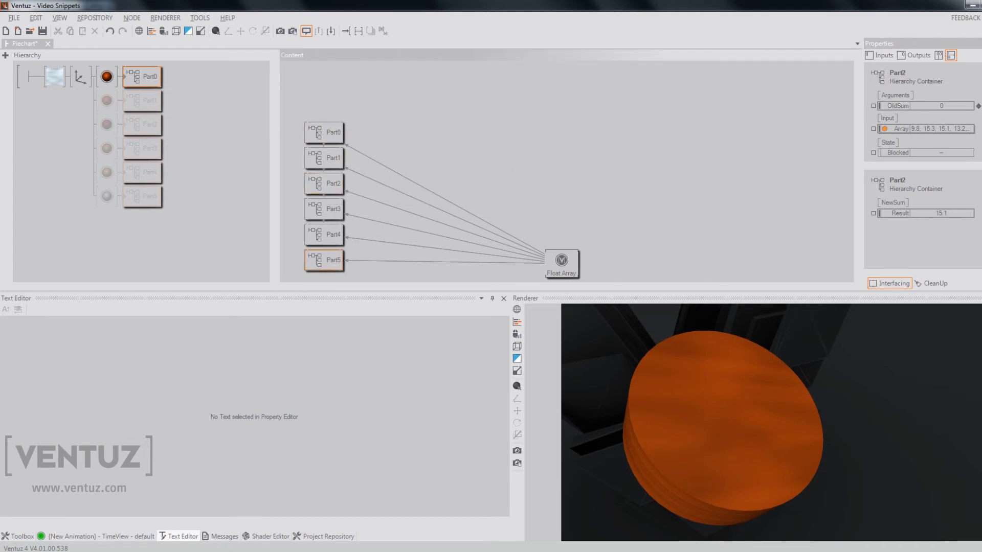
{"action": "left_click_drag", "start_coordinate": [900, 106], "coordinate": [329, 235]}
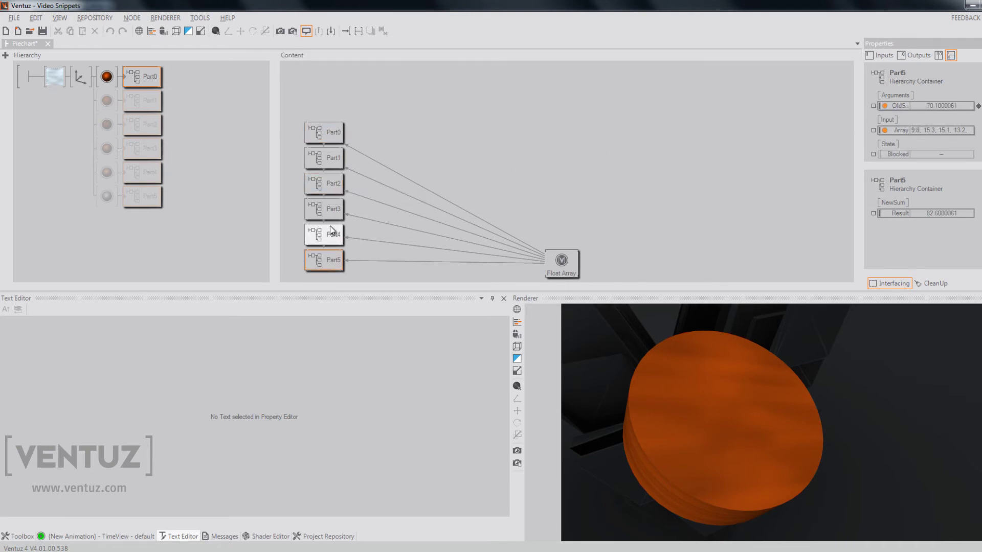
{"action": "left_click", "coordinate": [329, 259]}
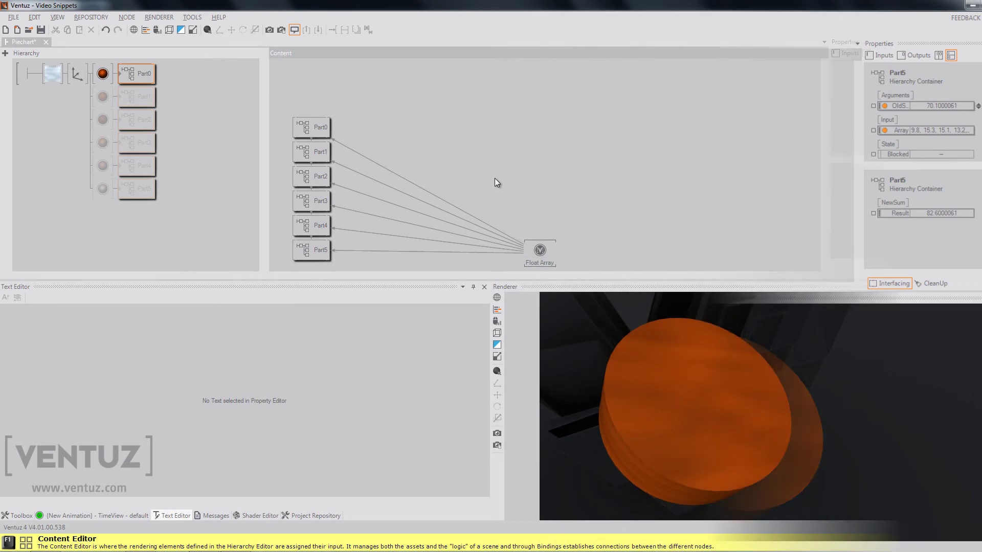
Step: Add a Float node named Sum and bind its Value to the NewSum Result of Part5
{"action": "double_click", "coordinate": [480, 167]}
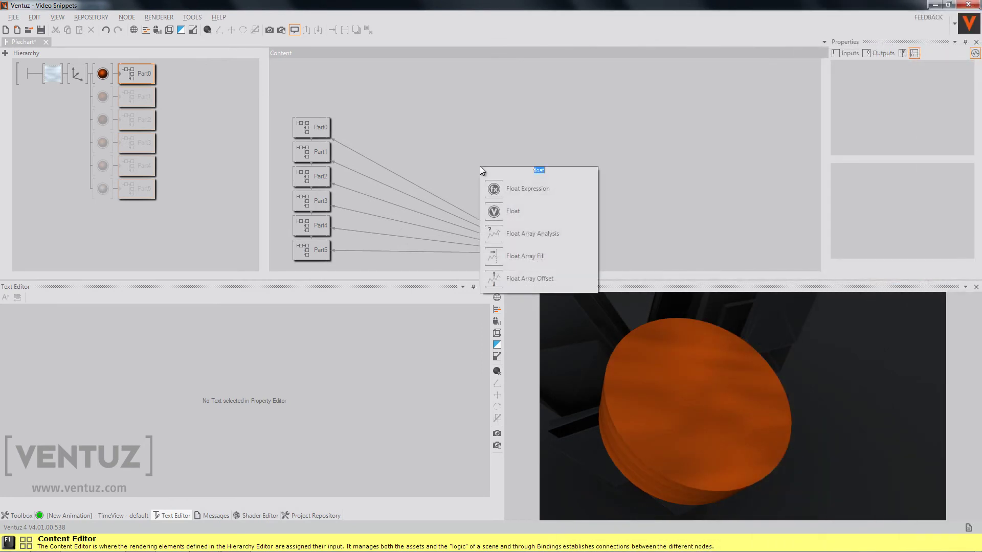
{"action": "left_click", "coordinate": [493, 212]}
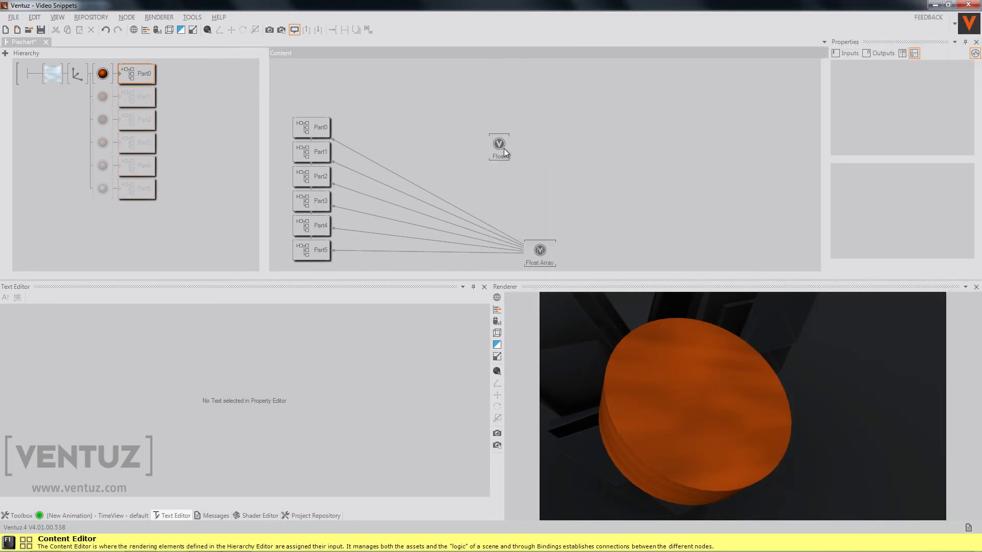
{"action": "left_click", "coordinate": [514, 149]}
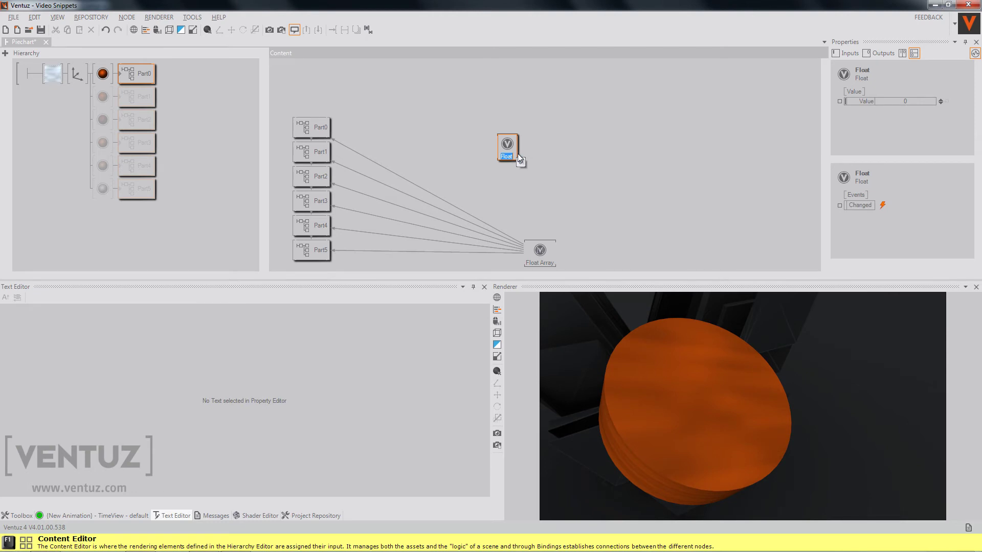
{"action": "type", "text": "Sum"}
{"action": "key", "text": "Return"}
{"action": "left_click_drag", "start_coordinate": [513, 153], "coordinate": [525, 151]}
{"action": "left_click_drag", "start_coordinate": [866, 101], "coordinate": [329, 250]}
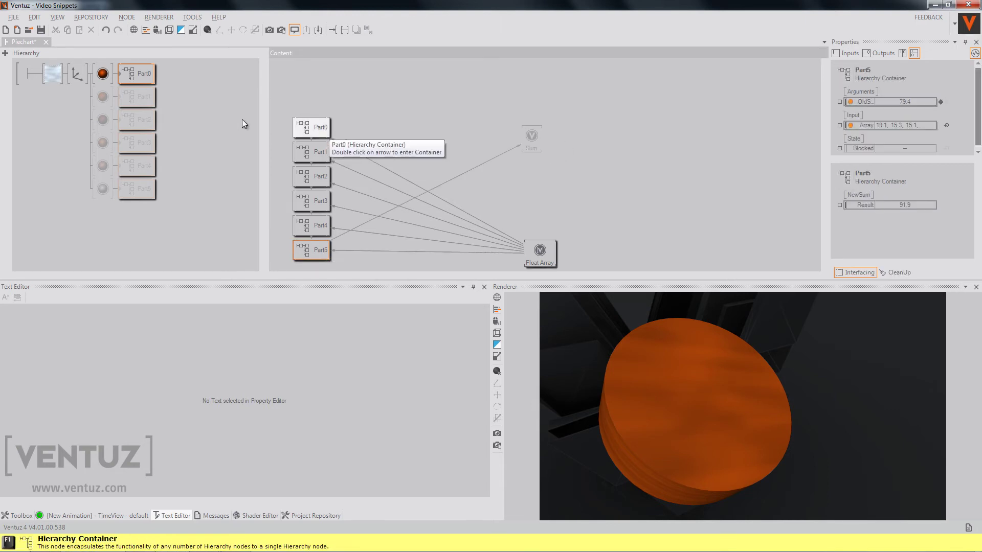
Step: Expose the MaxIn input of the Clip node inside Part0 on the container, then return to the main hierarchy
{"action": "double_click", "coordinate": [120, 76]}
{"action": "left_click", "coordinate": [72, 76]}
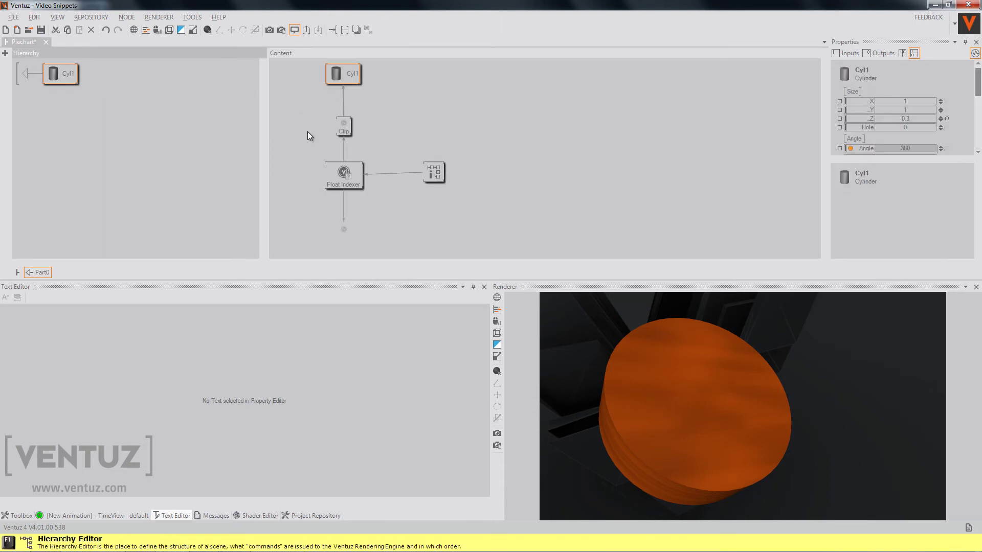
{"action": "left_click", "coordinate": [343, 127]}
{"action": "left_click", "coordinate": [840, 142]}
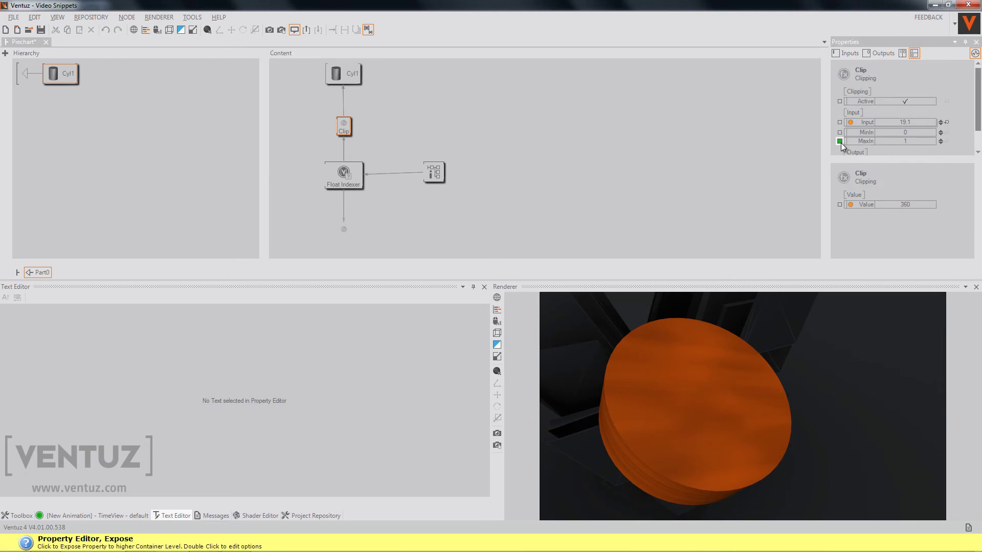
{"action": "double_click", "coordinate": [35, 75]}
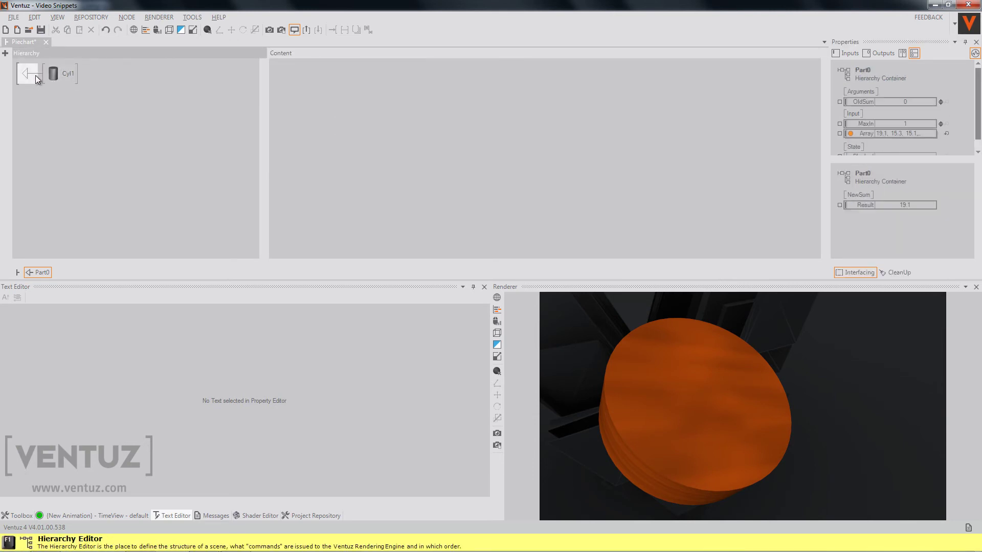
Step: Bind the MaxIn input of all six containers, Part0 to Part5, to the Sum node's value
{"action": "left_click_drag", "start_coordinate": [119, 78], "coordinate": [128, 187], "text": "ctrl"}
{"action": "left_click", "coordinate": [141, 100], "text": "ctrl"}
{"action": "left_click", "coordinate": [142, 120], "text": "ctrl"}
{"action": "left_click", "coordinate": [141, 143], "text": "ctrl"}
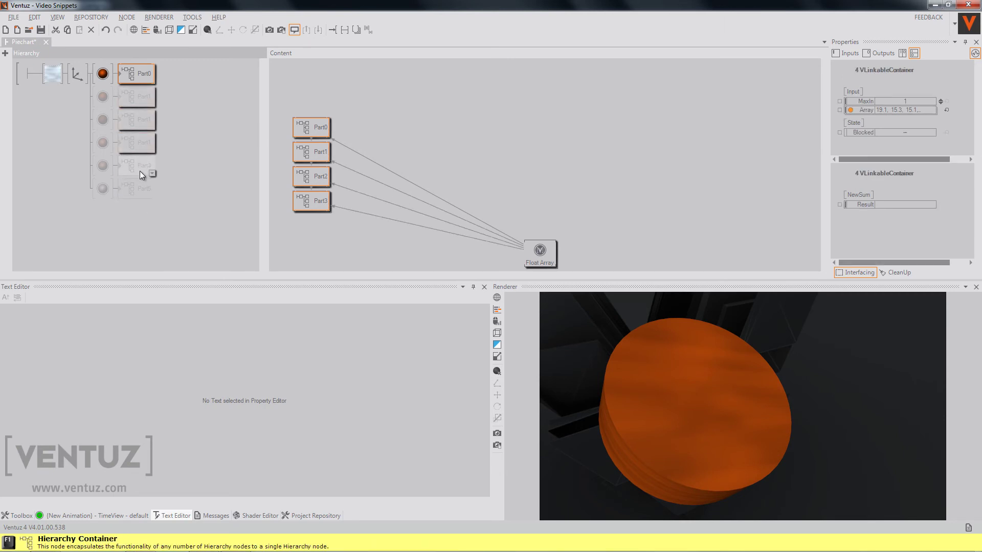
{"action": "left_click", "coordinate": [139, 169], "text": "ctrl"}
{"action": "left_click", "coordinate": [140, 187], "text": "ctrl"}
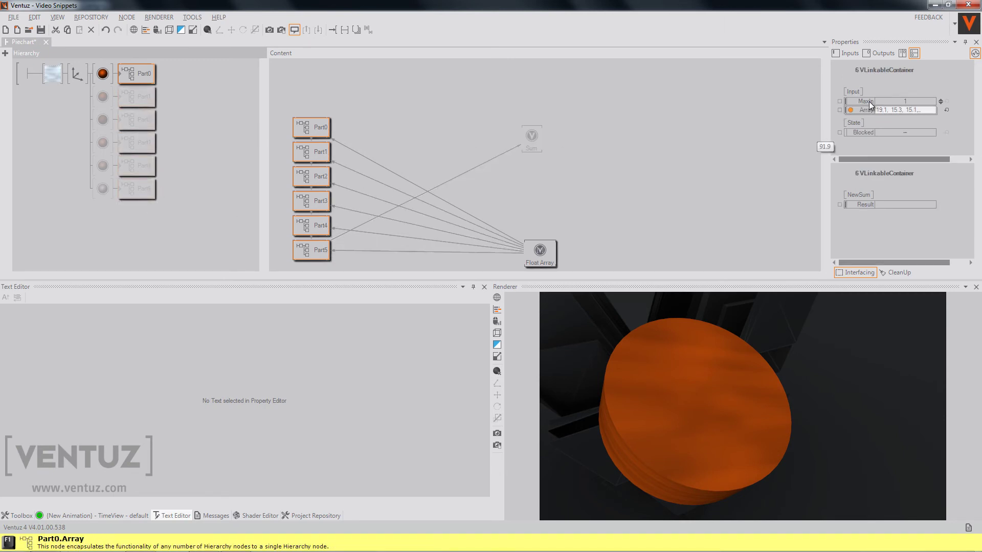
{"action": "left_click_drag", "start_coordinate": [865, 101], "coordinate": [532, 139]}
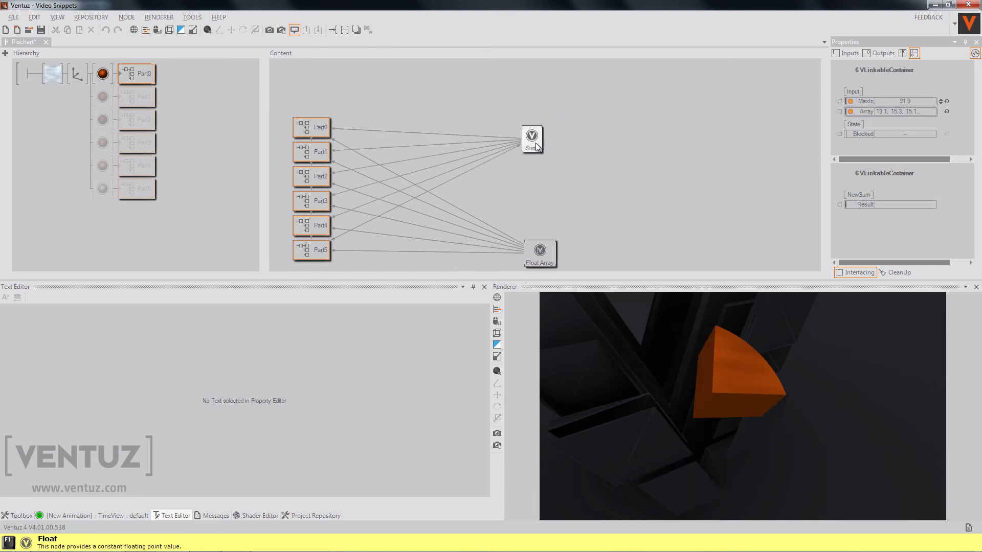
Step: Check the angle of the Cyl1 cylinder inside the Part0 container and return to the main hierarchy
{"action": "double_click", "coordinate": [121, 73]}
{"action": "left_click", "coordinate": [56, 74]}
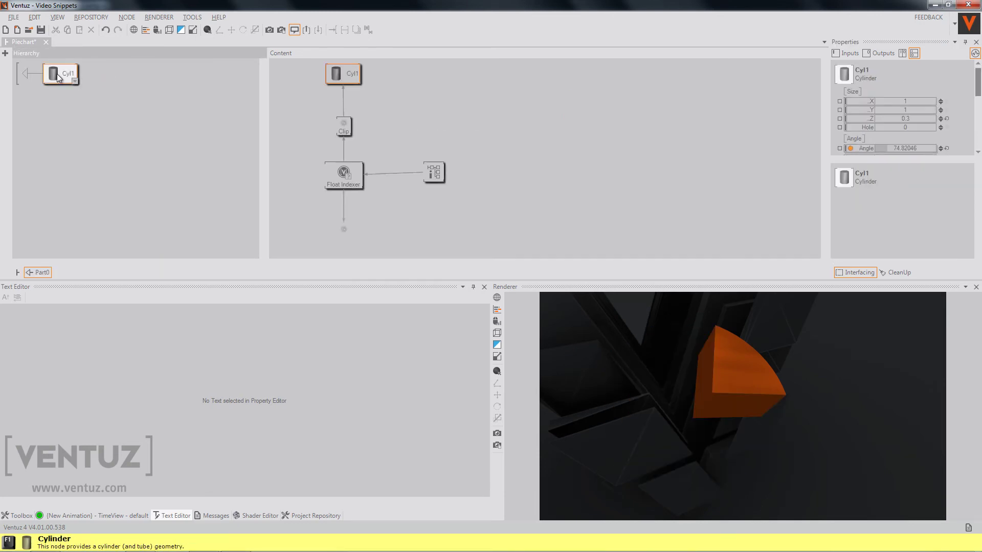
{"action": "left_click", "coordinate": [21, 72]}
Step: Examine the rendered slice of each part one by one through its Material node
{"action": "left_click", "coordinate": [102, 76]}
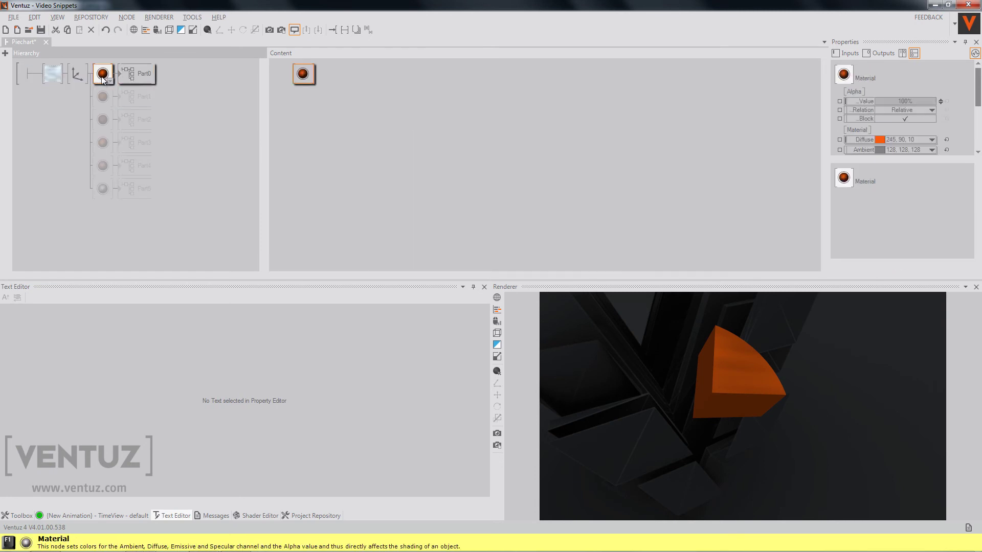
{"action": "left_click", "coordinate": [102, 96]}
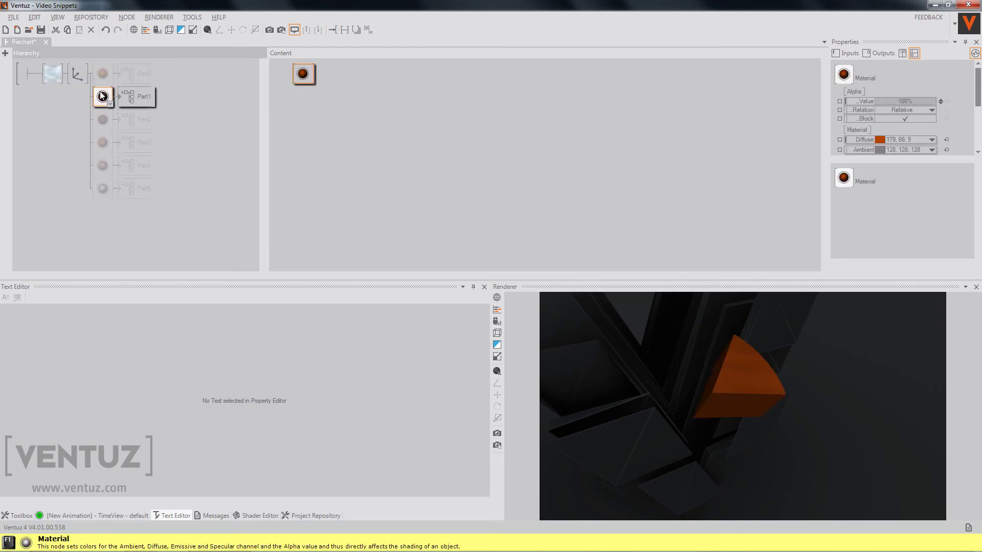
{"action": "left_click", "coordinate": [102, 119]}
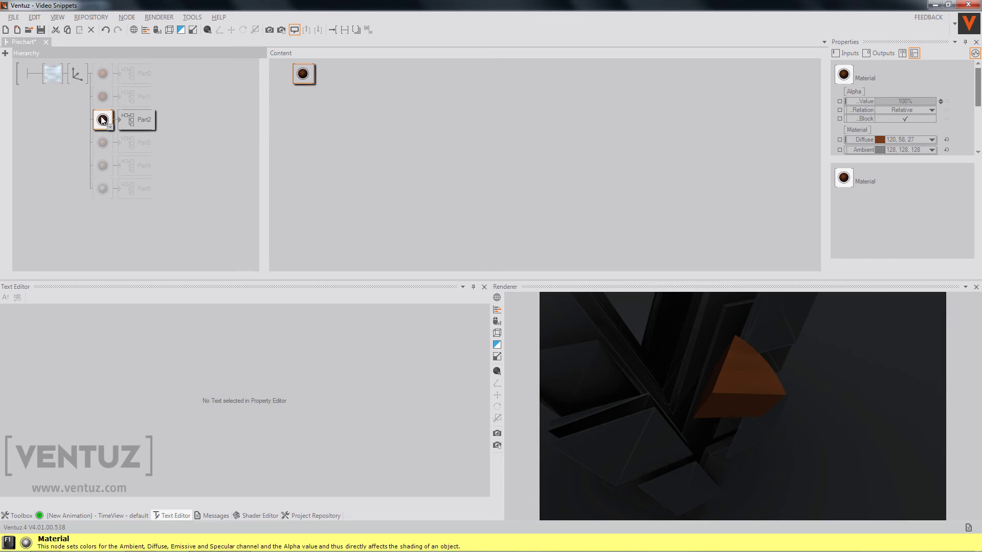
{"action": "left_click", "coordinate": [102, 144]}
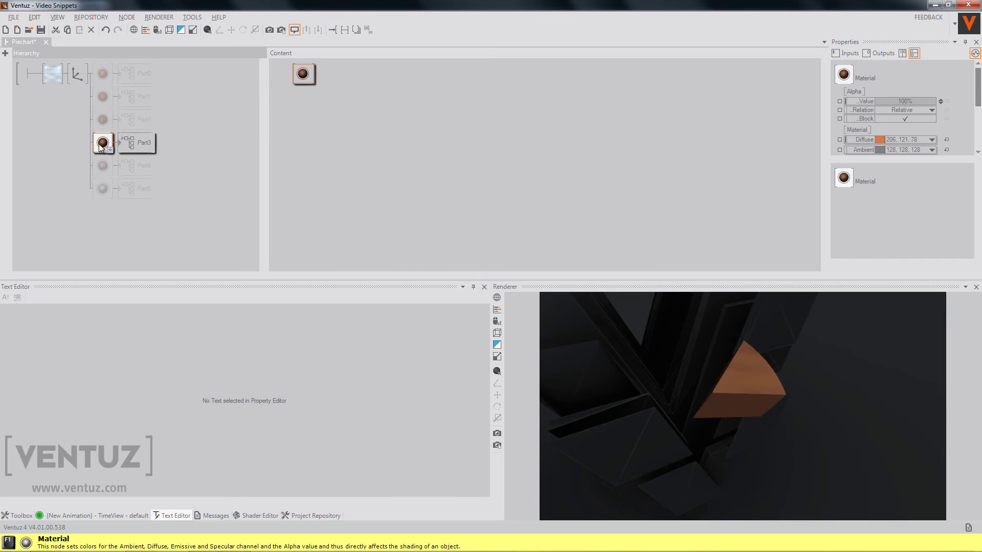
{"action": "left_click", "coordinate": [102, 161]}
{"action": "left_click", "coordinate": [104, 188]}
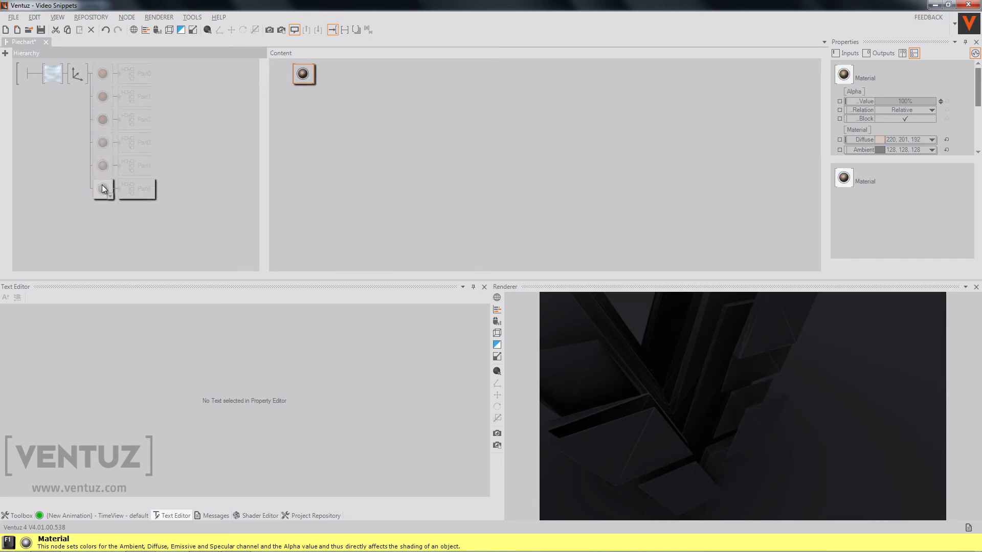
{"action": "left_click", "coordinate": [195, 143]}
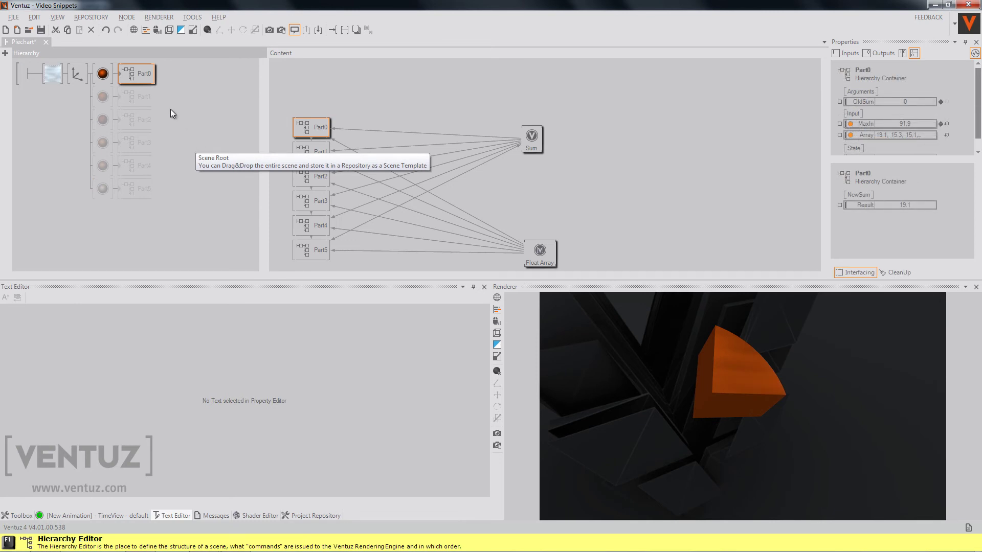
{"action": "left_click", "coordinate": [104, 74]}
{"action": "left_click", "coordinate": [104, 96]}
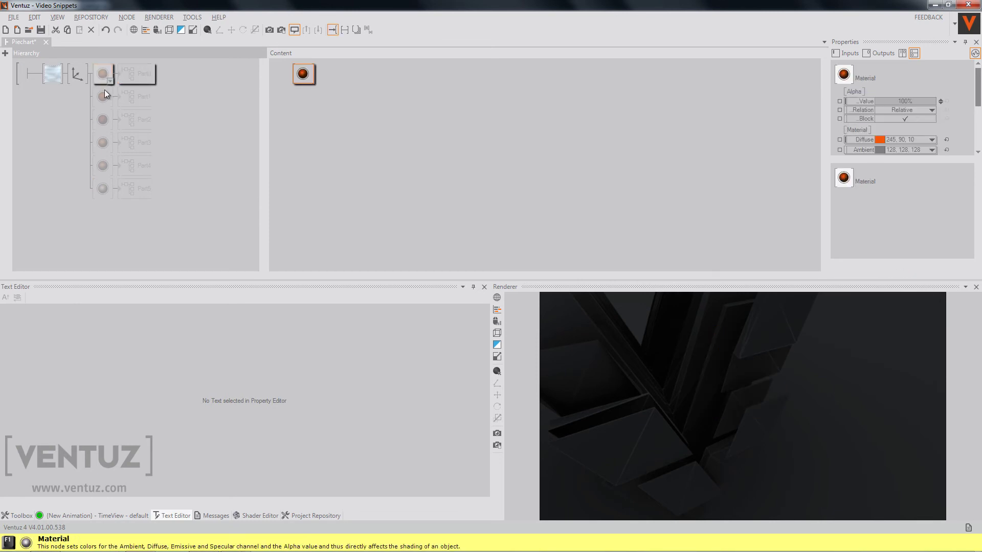
{"action": "left_click", "coordinate": [105, 121]}
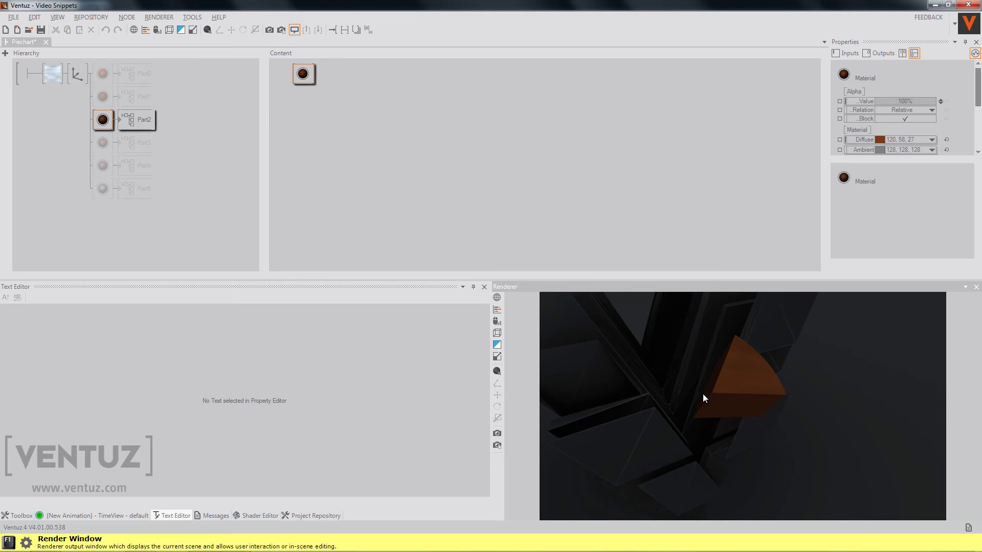
{"action": "left_click", "coordinate": [104, 120]}
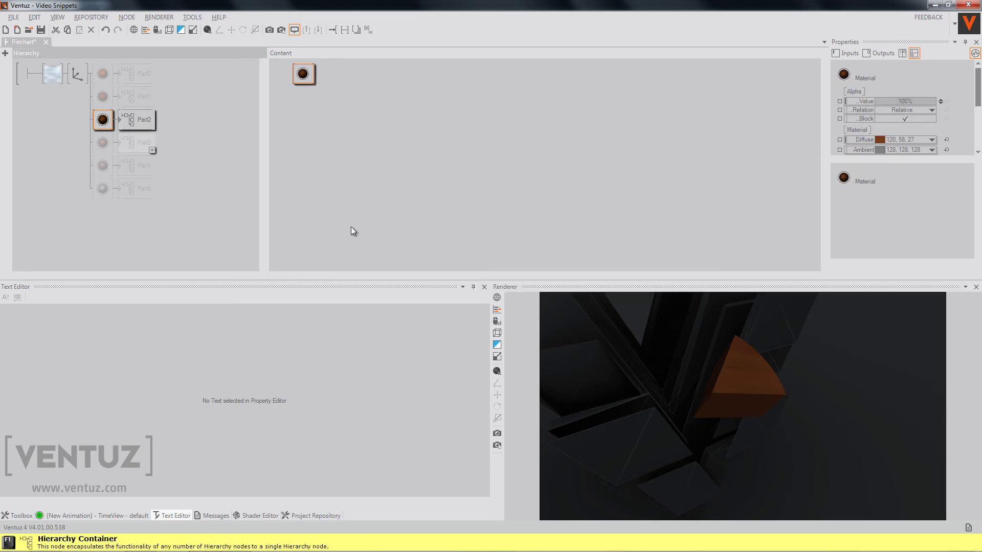
Step: Show the Material branches of all six parts together in the render output
{"action": "double_click", "coordinate": [105, 100]}
{"action": "left_click", "coordinate": [102, 85]}
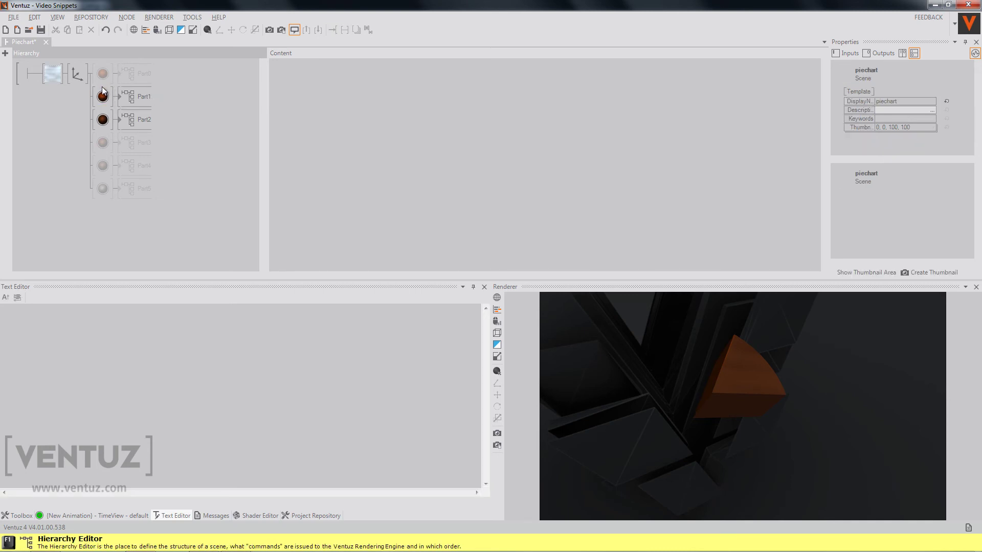
{"action": "double_click", "coordinate": [101, 77]}
{"action": "left_click_drag", "start_coordinate": [102, 144], "coordinate": [100, 185]}
{"action": "left_click_drag", "start_coordinate": [101, 185], "coordinate": [101, 187]}
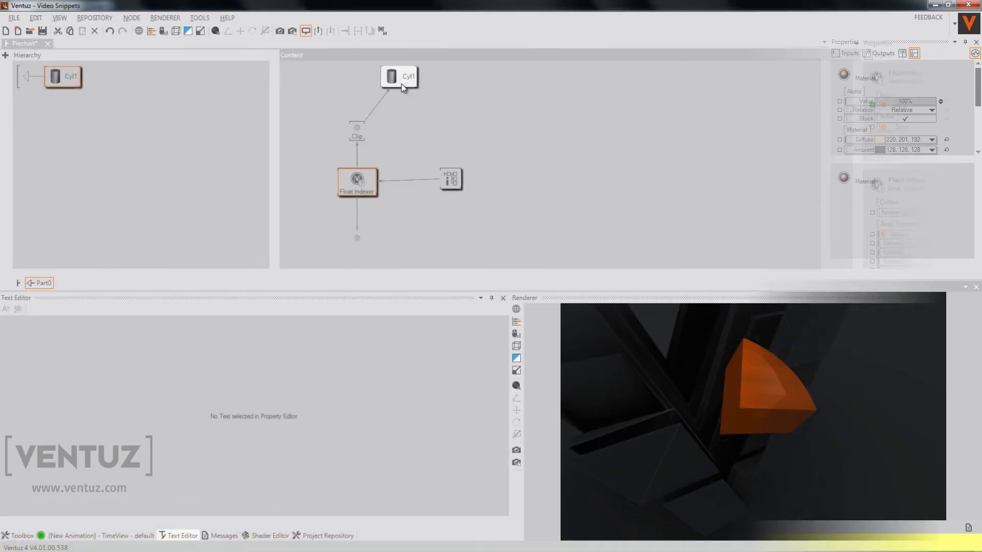
Step: Move the Cyl1 node inside Part0 away from above the Clip node and inspect its Angle and Start properties
{"action": "left_click_drag", "start_coordinate": [364, 84], "coordinate": [409, 81]}
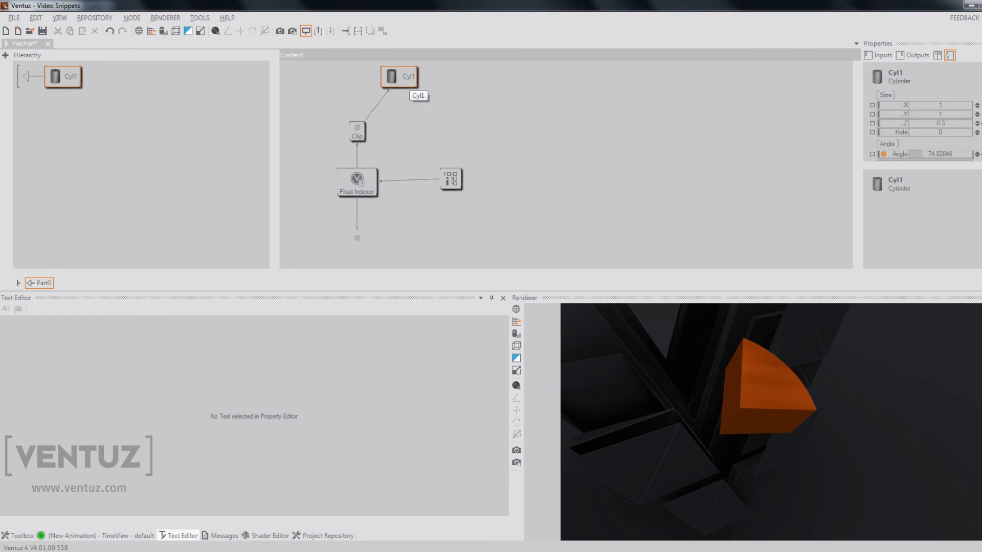
{"action": "left_click", "coordinate": [931, 125]}
{"action": "scroll", "coordinate": [931, 125], "scroll_direction": "down", "scroll_amount": 3}
{"action": "scroll", "coordinate": [928, 125], "scroll_direction": "up", "scroll_amount": 3}
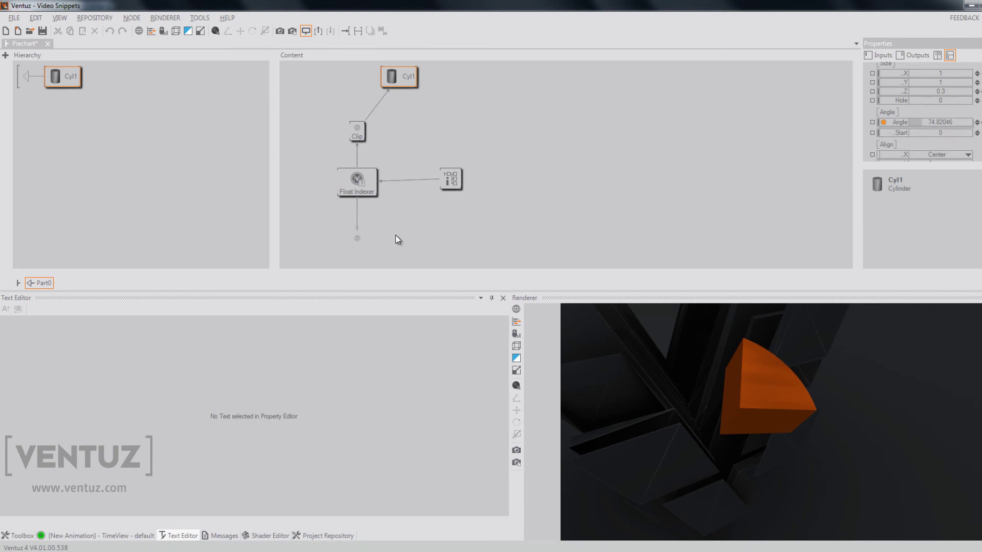
Step: Rearrange the nodes inside Part0, with the container interface below the Float Indexer and the Float Expression beside it
{"action": "left_click_drag", "start_coordinate": [359, 244], "coordinate": [412, 160]}
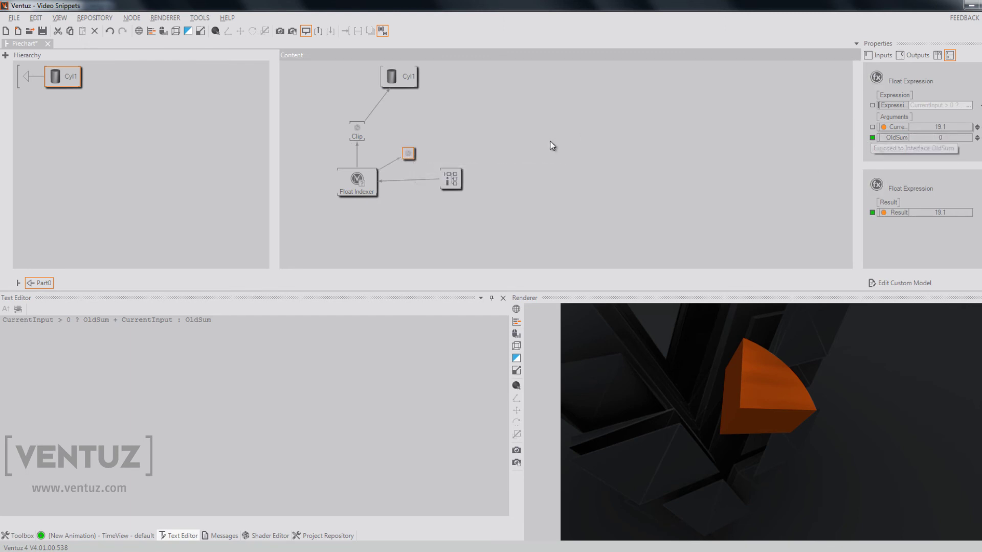
{"action": "left_click_drag", "start_coordinate": [453, 185], "coordinate": [355, 258]}
{"action": "left_click_drag", "start_coordinate": [373, 190], "coordinate": [366, 203]}
{"action": "left_click_drag", "start_coordinate": [408, 155], "coordinate": [400, 171]}
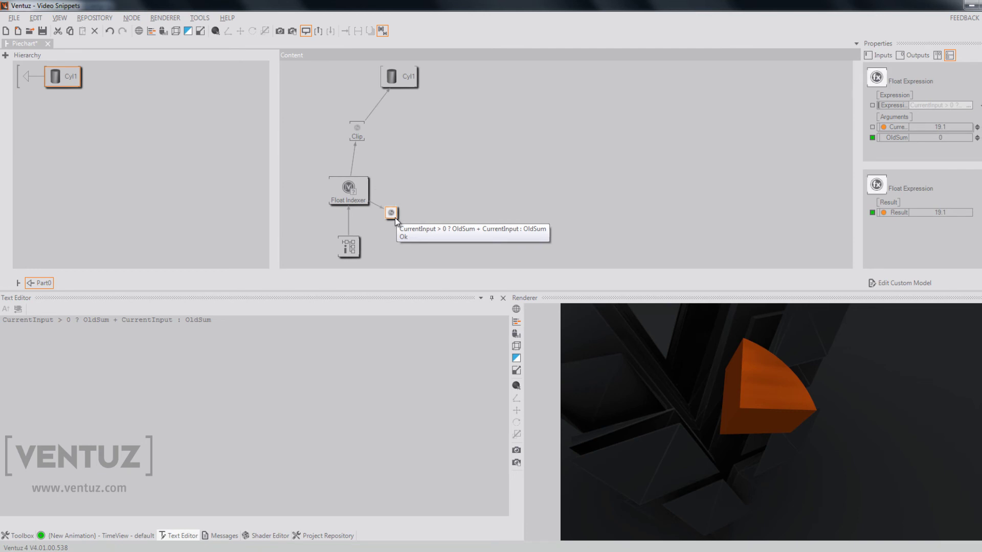
{"action": "left_click_drag", "start_coordinate": [394, 217], "coordinate": [397, 204]}
Step: Add a Float node below the Float Expression inside Part0
{"action": "double_click", "coordinate": [449, 214]}
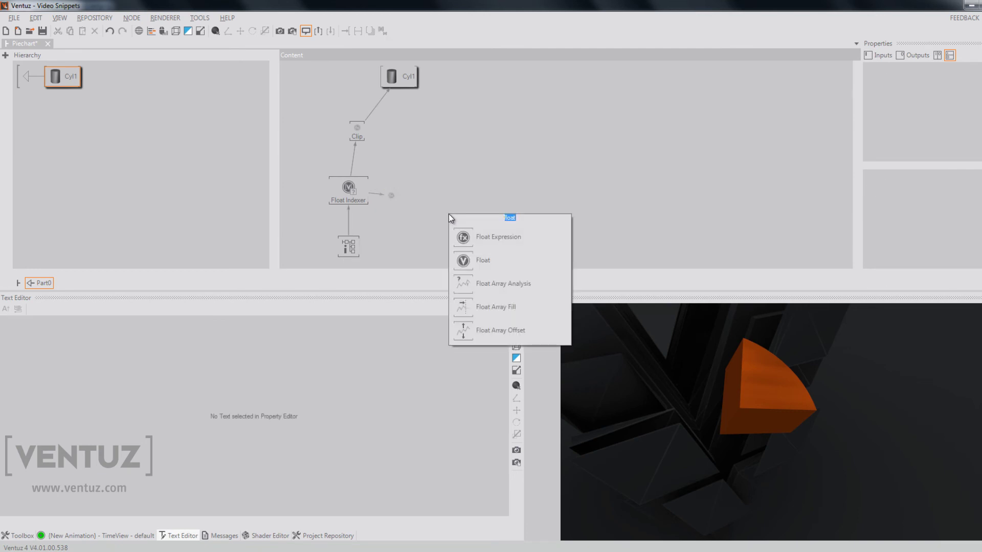
{"action": "left_click_drag", "start_coordinate": [463, 255], "coordinate": [440, 191]}
{"action": "left_click", "coordinate": [397, 229]}
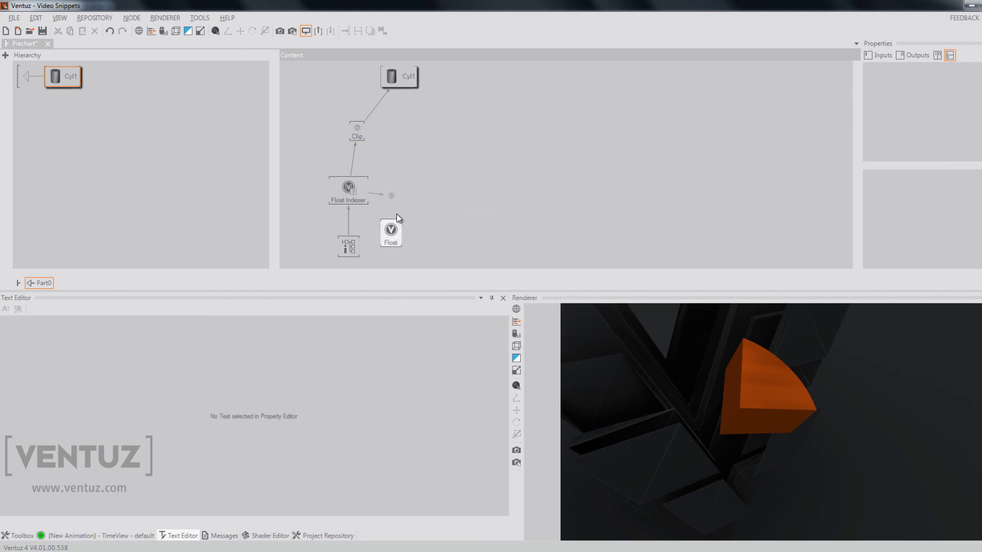
Step: Expose the new Float node's Value to the existing OldSum interface property that the Float Expression uses
{"action": "left_click", "coordinate": [391, 196]}
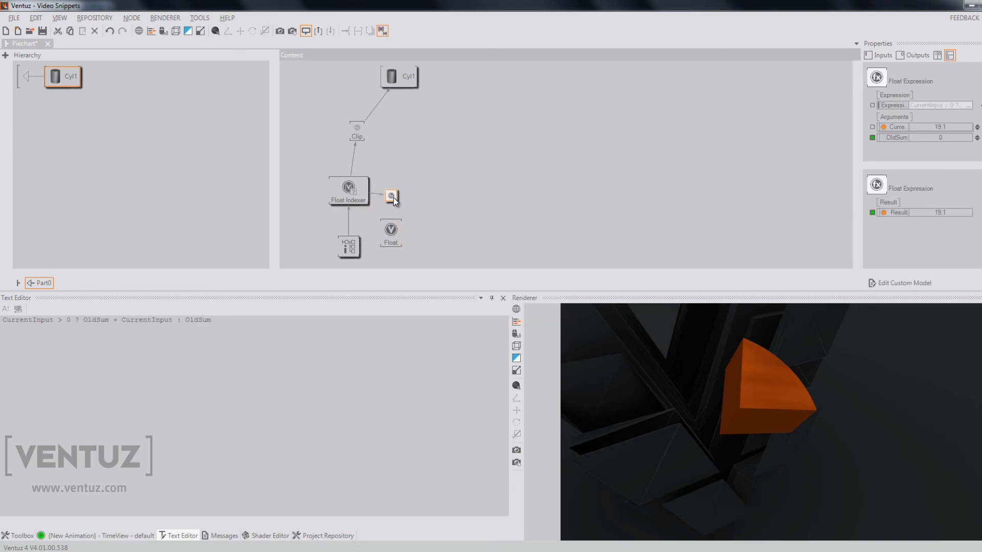
{"action": "left_click", "coordinate": [873, 137]}
{"action": "left_click", "coordinate": [398, 232]}
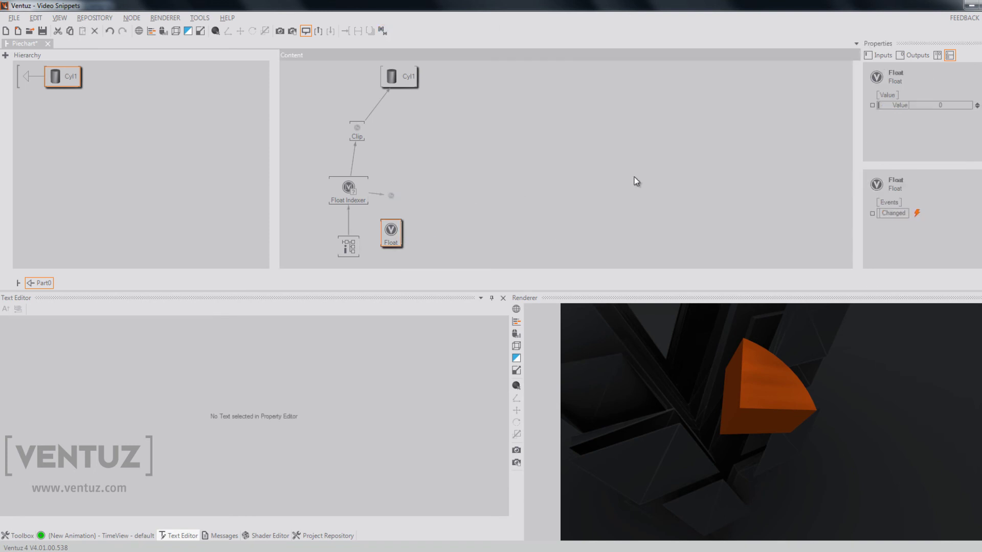
{"action": "left_click", "coordinate": [871, 105]}
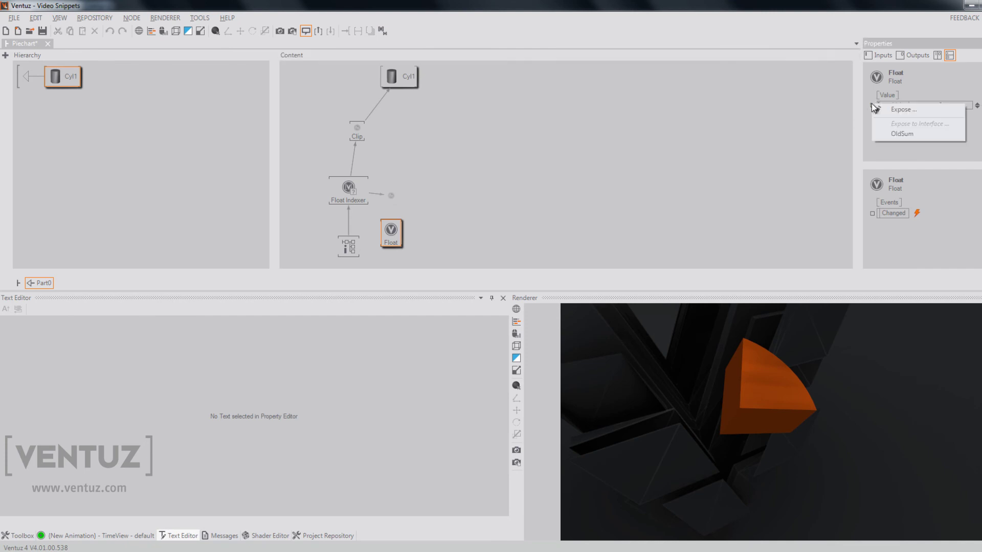
{"action": "left_click", "coordinate": [902, 135]}
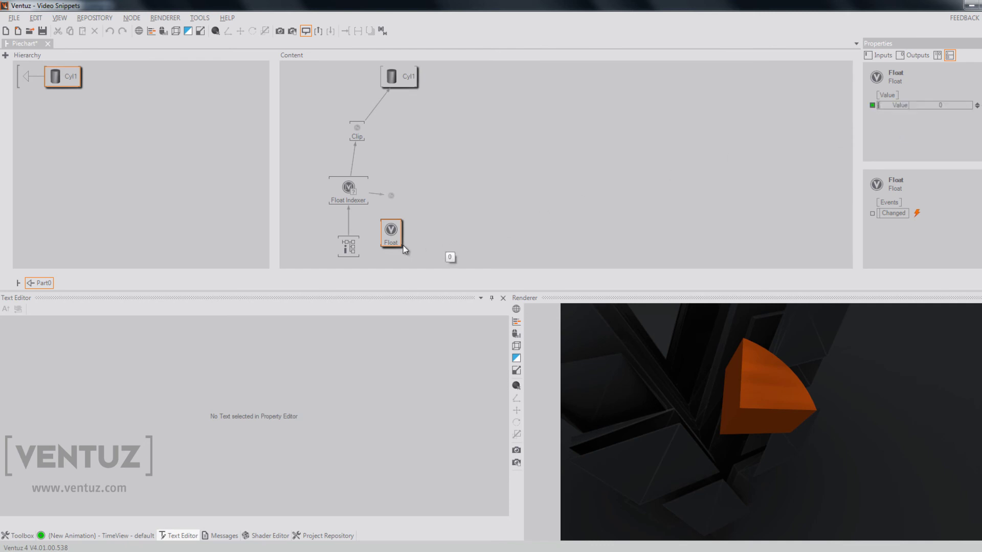
Step: Rename the new Float node as OldSum
{"action": "double_click", "coordinate": [392, 241]}
{"action": "type", "text": "Ol"}
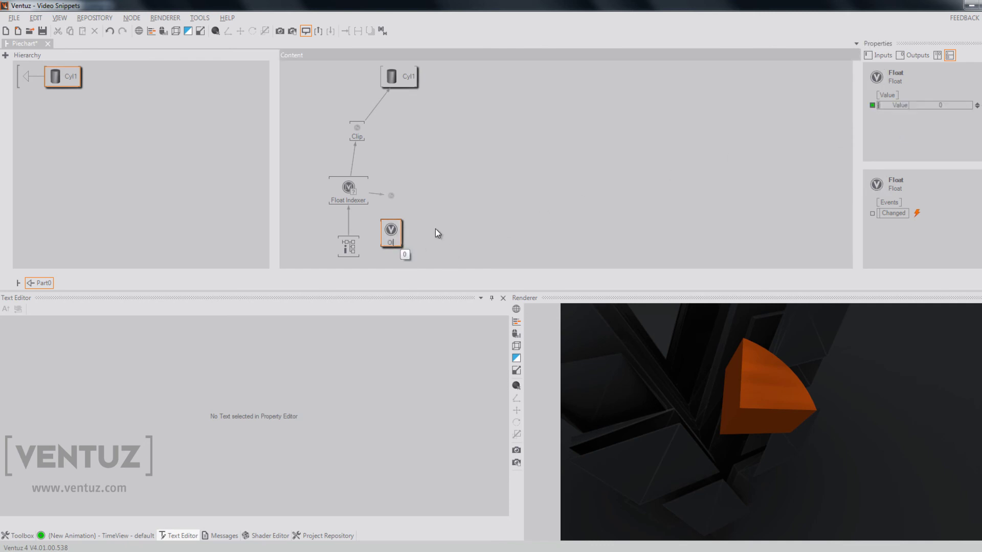
{"action": "type", "text": "ldSum"}
{"action": "key", "text": "Return"}
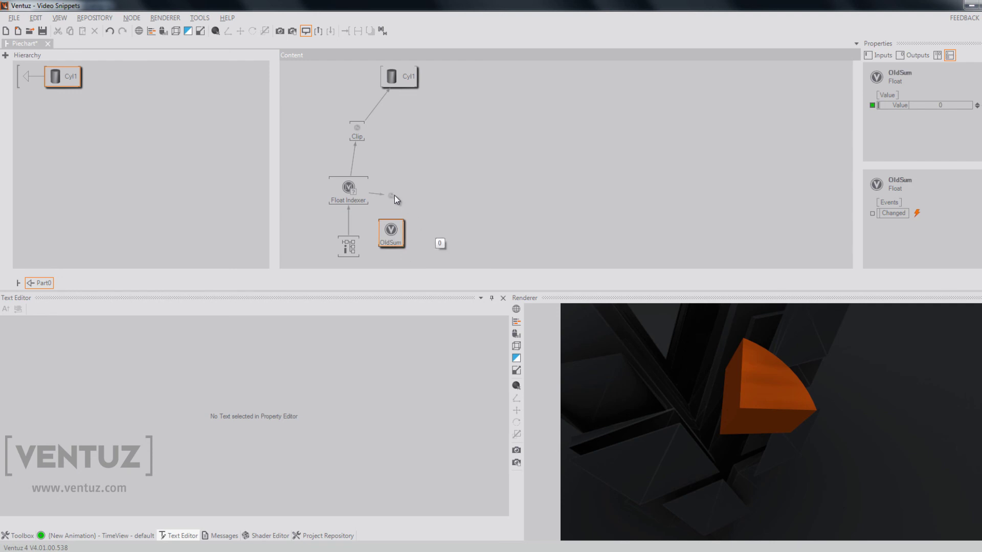
Step: Bind the Float Expression's OldSum argument to the OldSum node and place the node above the expression
{"action": "left_click", "coordinate": [392, 196]}
{"action": "left_click", "coordinate": [894, 138]}
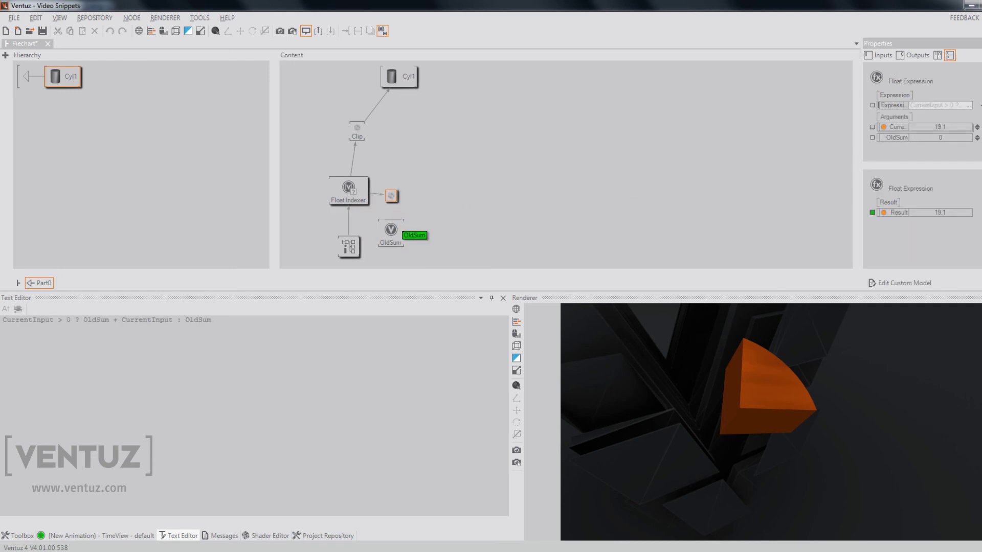
{"action": "left_click_drag", "start_coordinate": [396, 235], "coordinate": [395, 154]}
{"action": "left_click", "coordinate": [391, 203]}
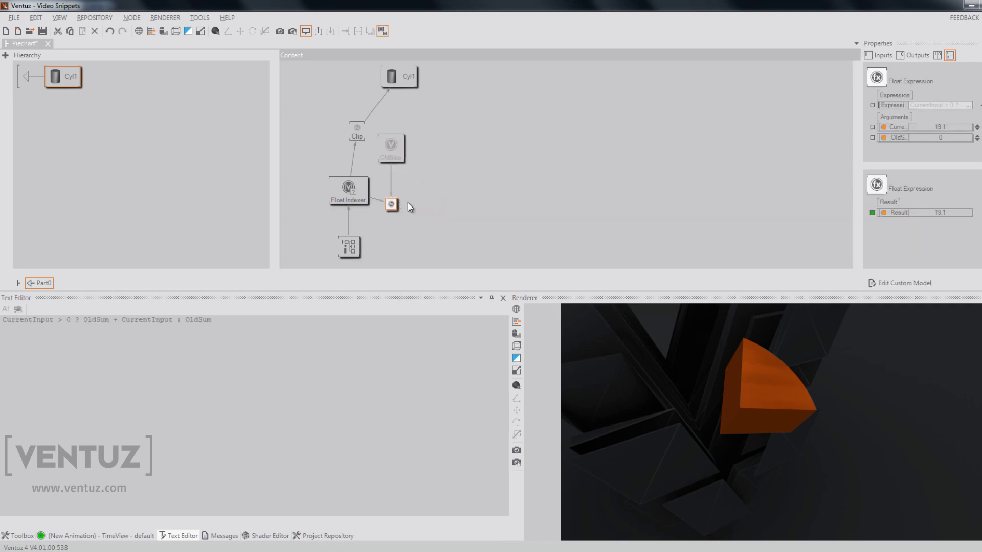
{"action": "left_click_drag", "start_coordinate": [392, 204], "coordinate": [401, 221]}
{"action": "left_click_drag", "start_coordinate": [404, 173], "coordinate": [406, 178]}
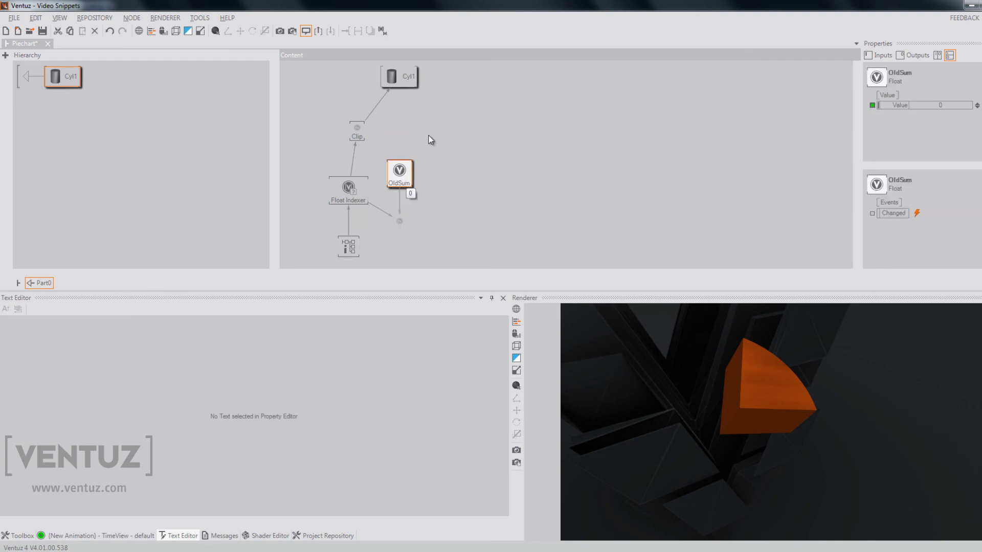
Step: Bind the Start angle of Cyl1 to the OldSum node and place OldSum beside the Float Expression
{"action": "left_click", "coordinate": [409, 72]}
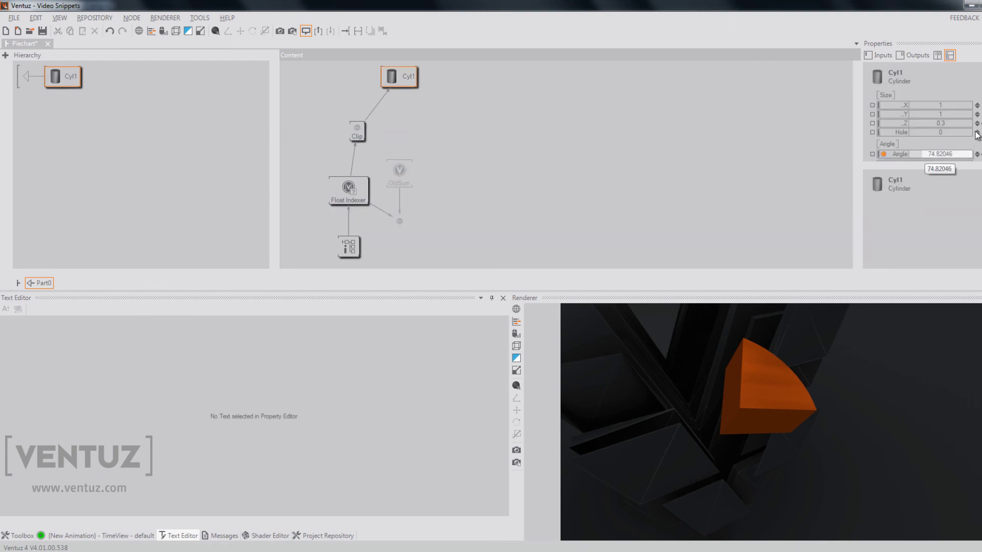
{"action": "scroll", "coordinate": [895, 125], "scroll_direction": "down", "scroll_amount": 3}
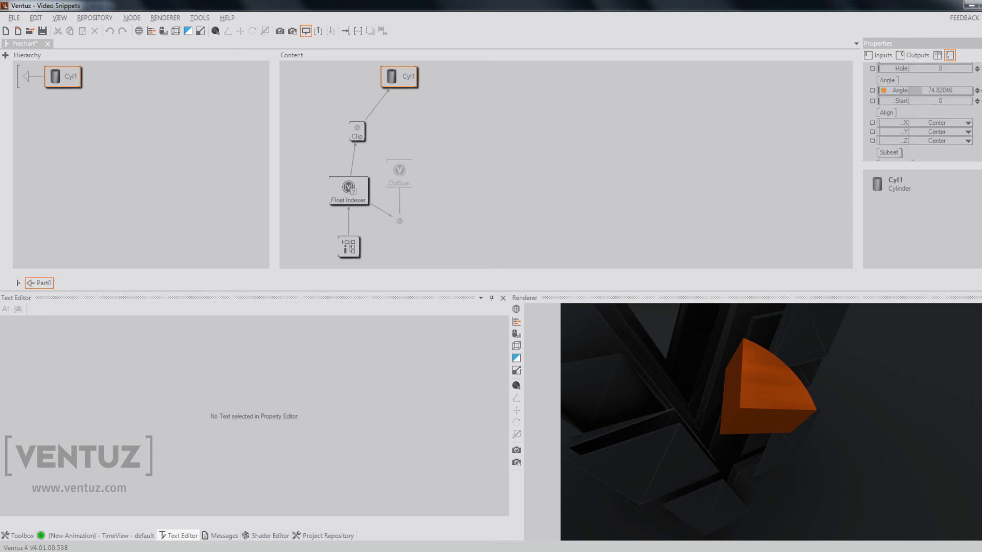
{"action": "left_click_drag", "start_coordinate": [899, 100], "coordinate": [634, 156]}
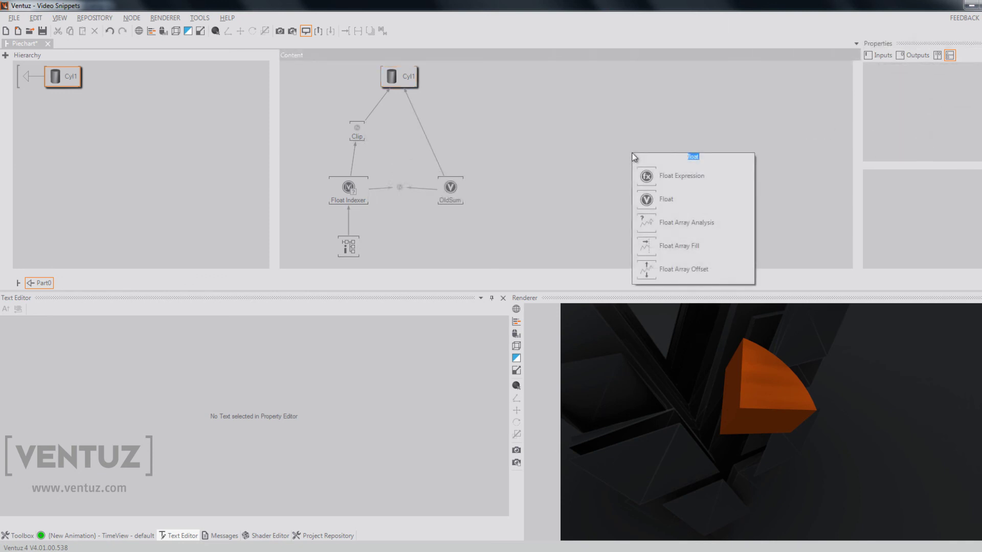
Step: Insert a second Clip node between OldSum and Cyl1 and line it up with the existing Clip node
{"action": "type", "text": "cli"}
{"action": "left_click", "coordinate": [653, 174]}
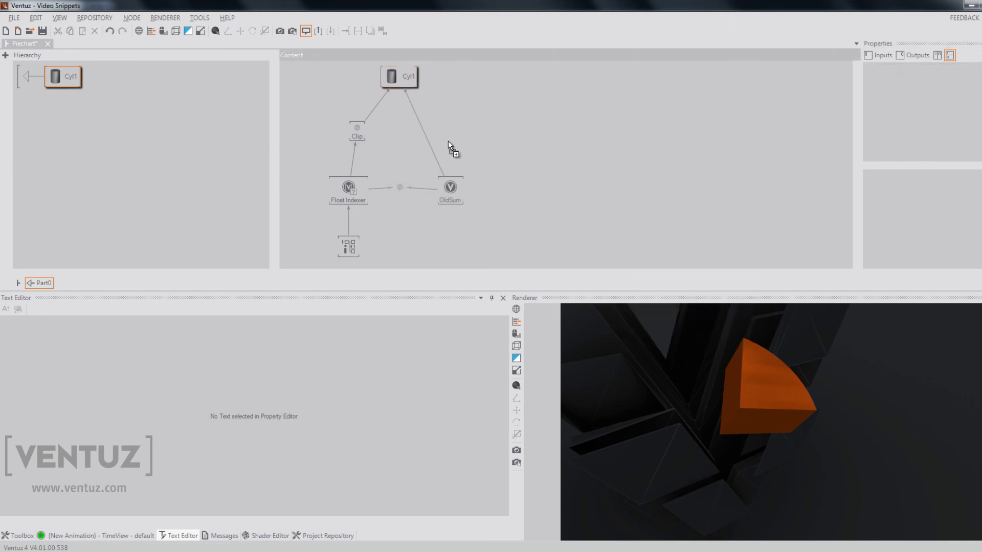
{"action": "left_click_drag", "start_coordinate": [416, 121], "coordinate": [451, 131]}
{"action": "left_click_drag", "start_coordinate": [354, 134], "coordinate": [347, 136]}
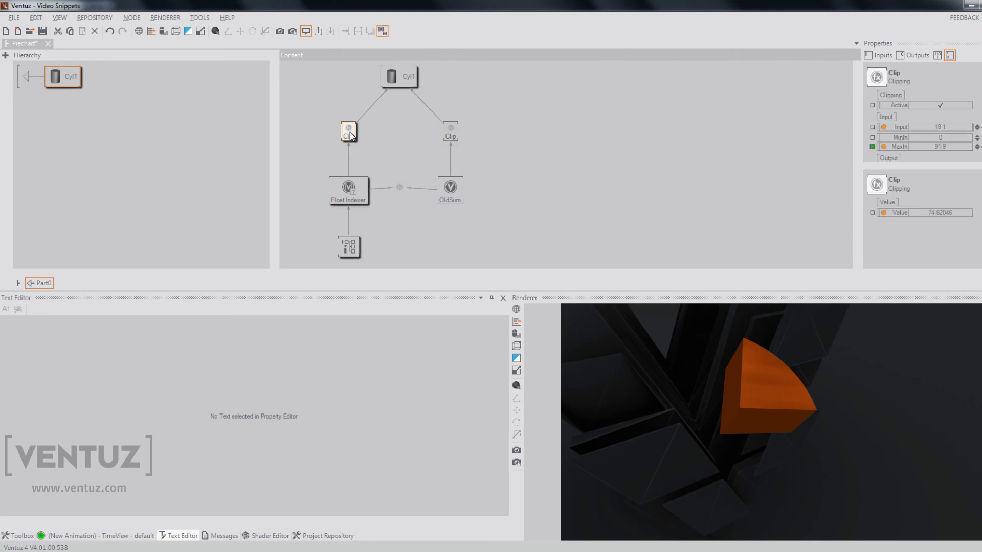
Step: Set MaxOut of the Clip node above OldSum to 360 and select the other Clip node
{"action": "left_click", "coordinate": [450, 134]}
{"action": "scroll", "coordinate": [969, 152], "scroll_direction": "down", "scroll_amount": 1}
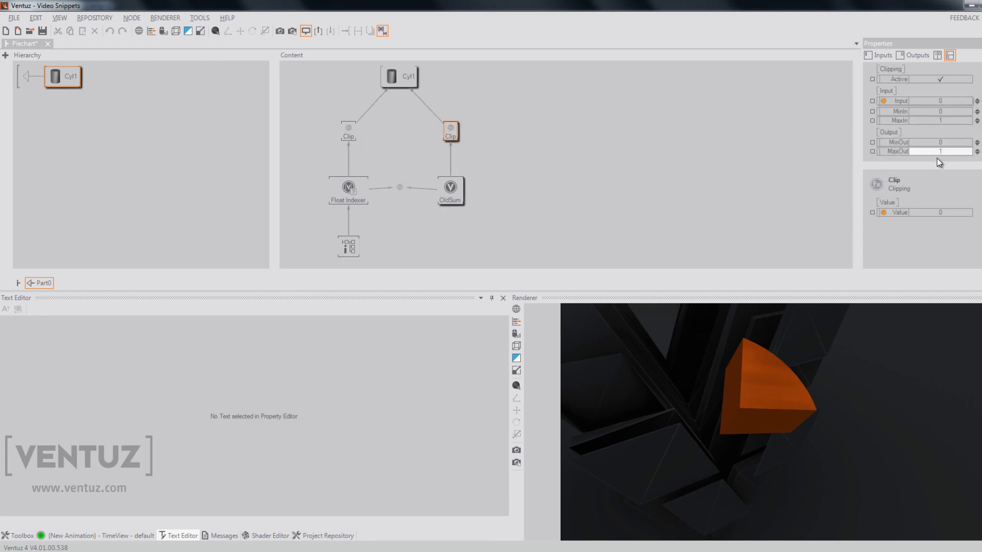
{"action": "left_click", "coordinate": [939, 151]}
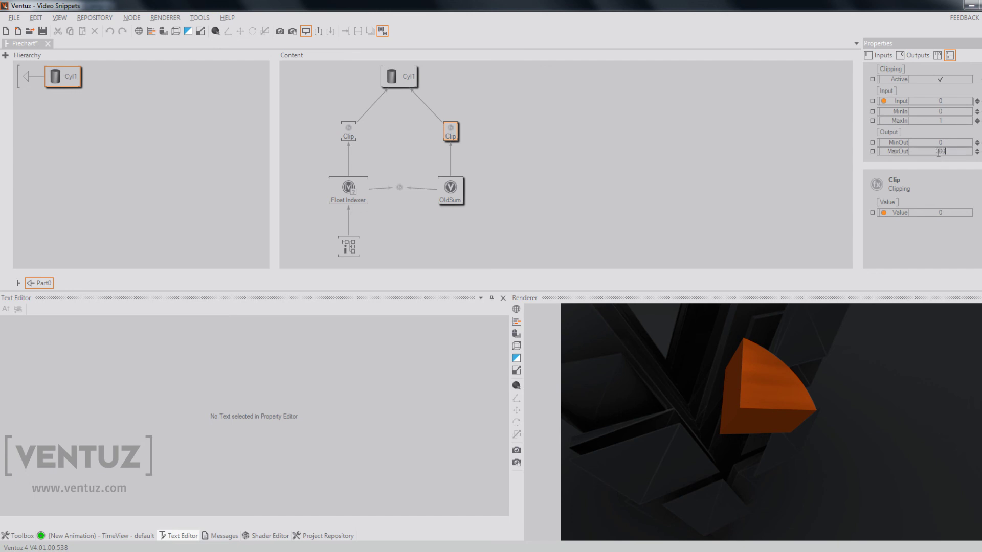
{"action": "type", "text": "360"}
{"action": "key", "text": "Return"}
{"action": "left_click", "coordinate": [372, 138]}
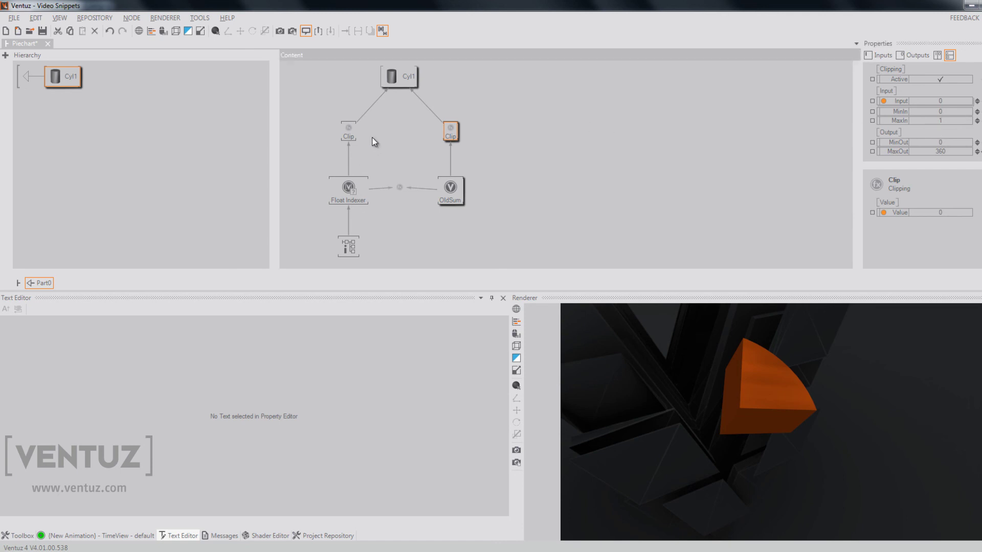
{"action": "left_click", "coordinate": [348, 131]}
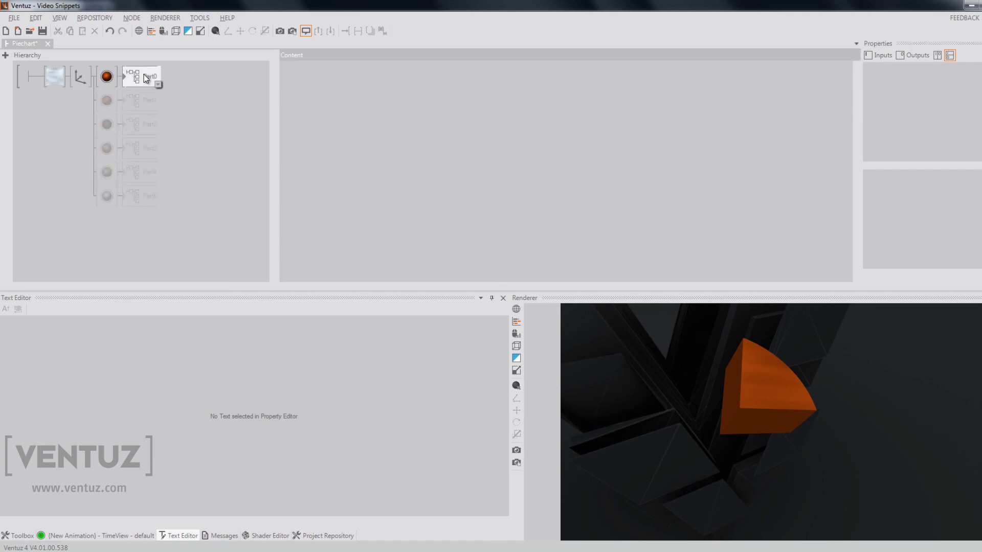
Step: Transfer Part0's updated container content to the other part containers
{"action": "left_click", "coordinate": [147, 78]}
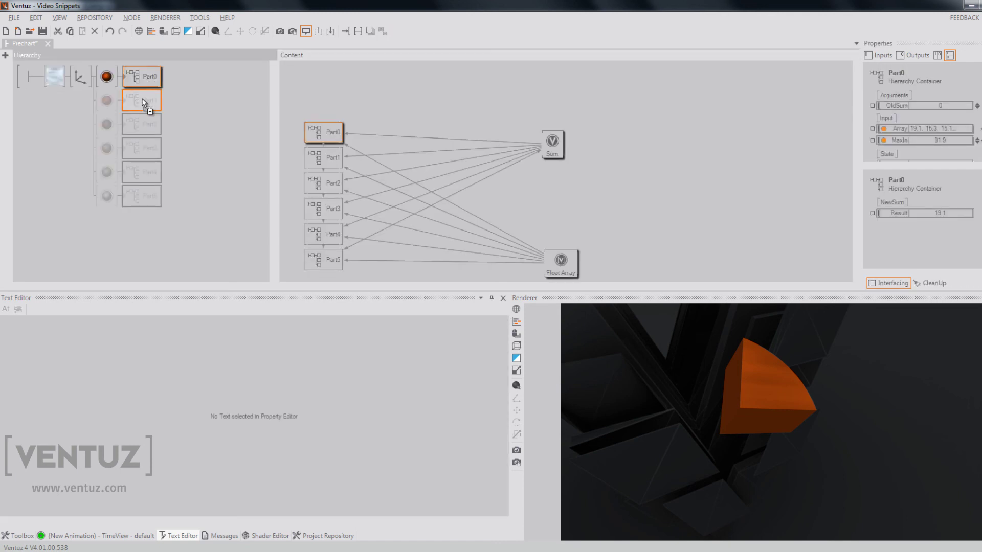
{"action": "left_click_drag", "start_coordinate": [142, 118], "coordinate": [114, 107]}
Step: Show the Material branches of Part1 through Part5 together with Part0 in the render output
{"action": "left_click", "coordinate": [108, 100]}
{"action": "key", "text": "b"}
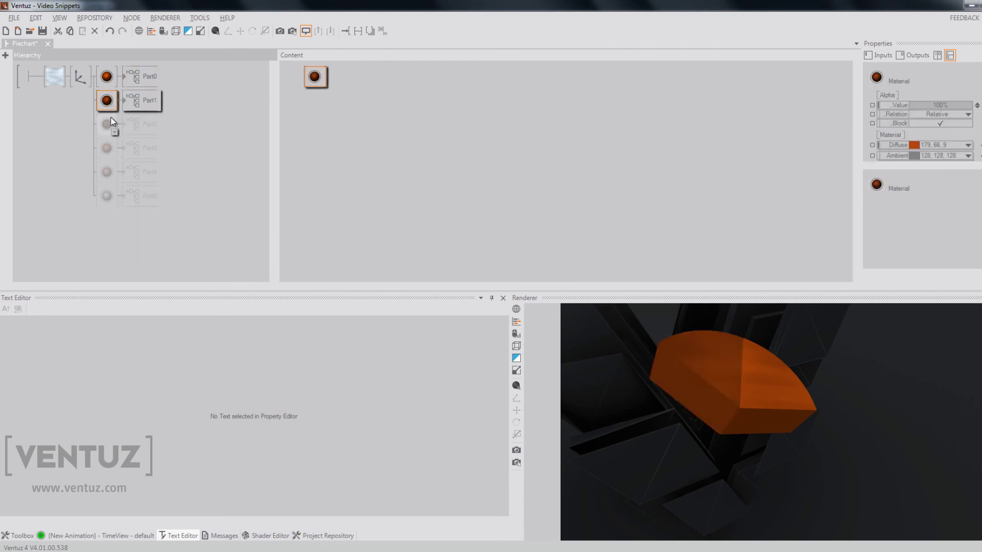
{"action": "left_click", "coordinate": [109, 122]}
{"action": "key", "text": "b"}
{"action": "left_click", "coordinate": [108, 148]}
{"action": "left_click", "coordinate": [108, 171]}
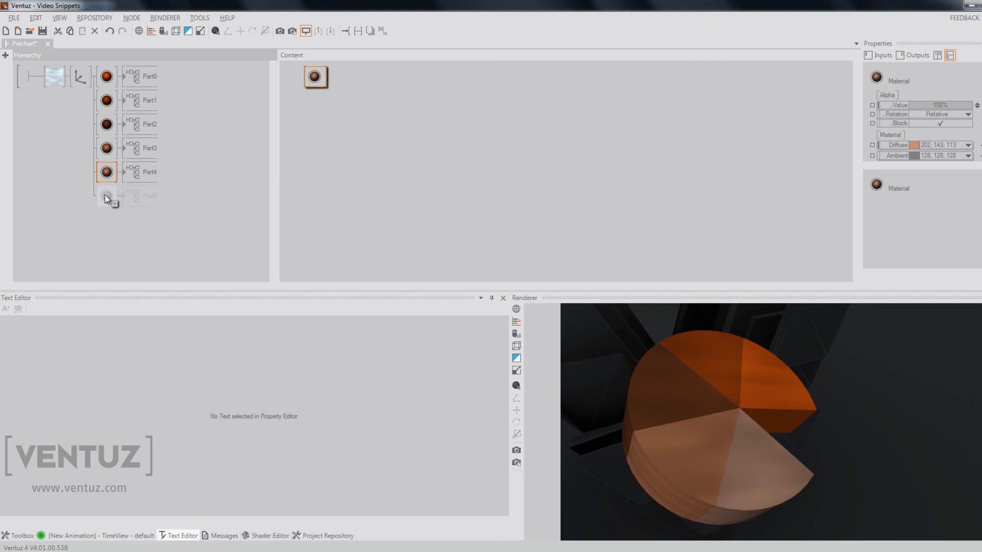
{"action": "left_click", "coordinate": [106, 195]}
{"action": "left_click", "coordinate": [208, 192]}
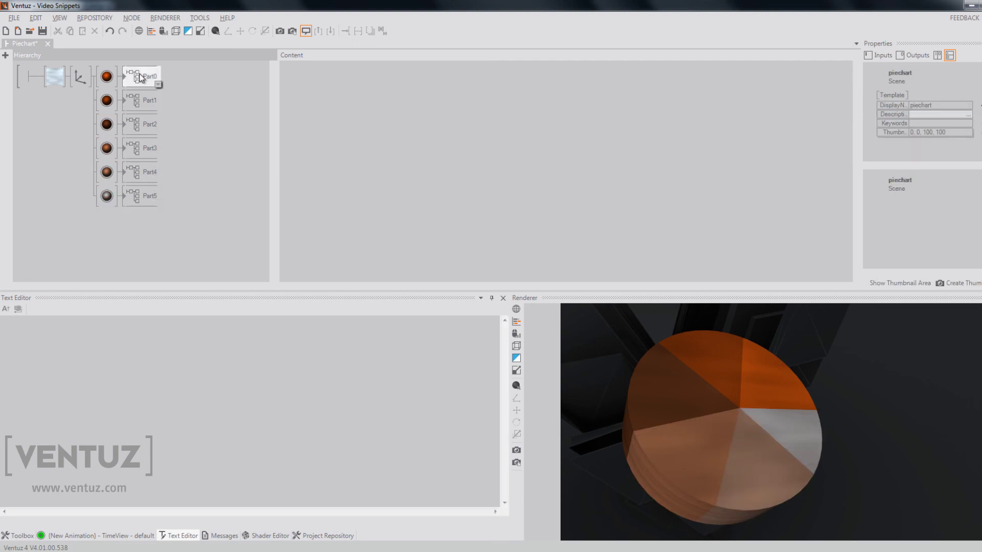
Step: Set the Float Array's second value to 15.6 and its third value to 26.3
{"action": "left_click", "coordinate": [143, 204]}
{"action": "left_click", "coordinate": [561, 262]}
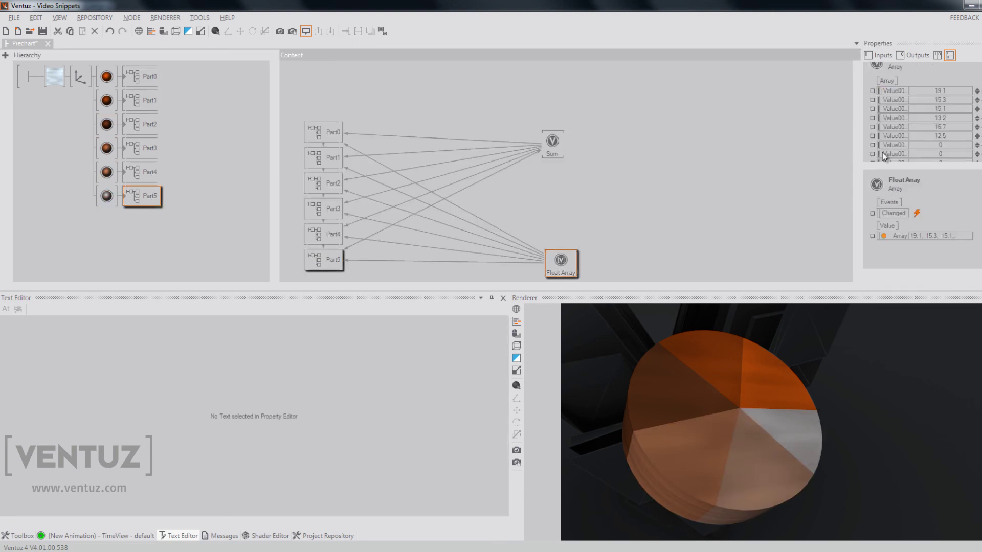
{"action": "left_click_drag", "start_coordinate": [955, 100], "coordinate": [886, 113]}
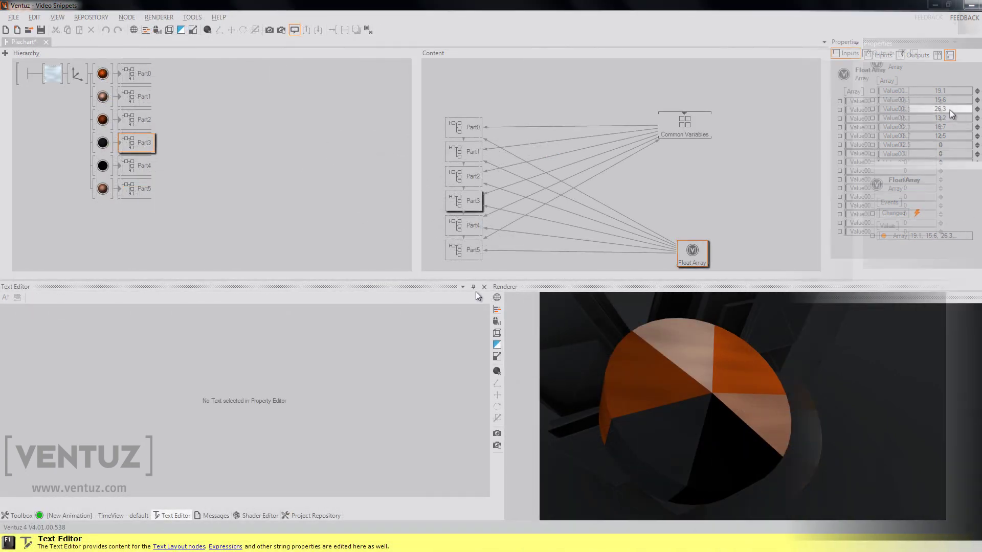